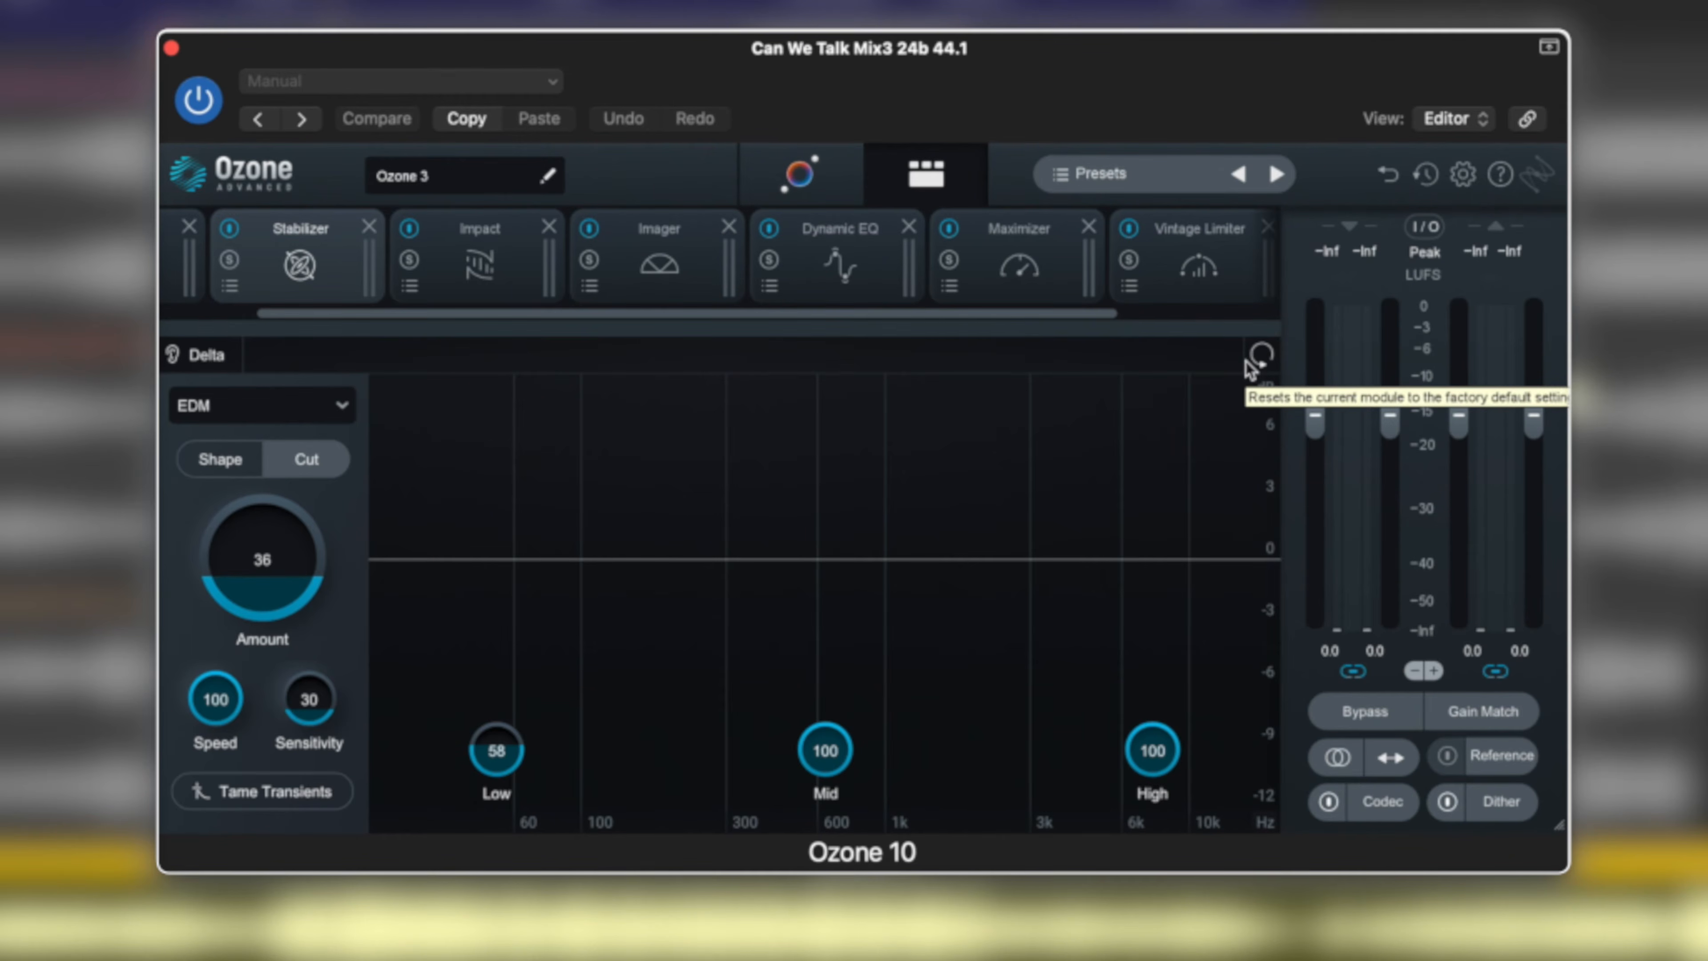
# Start playback and raise the Stabilizer's Amount to 98 and Sensitivity to 92 in Cut mode.
pyautogui.press('space')
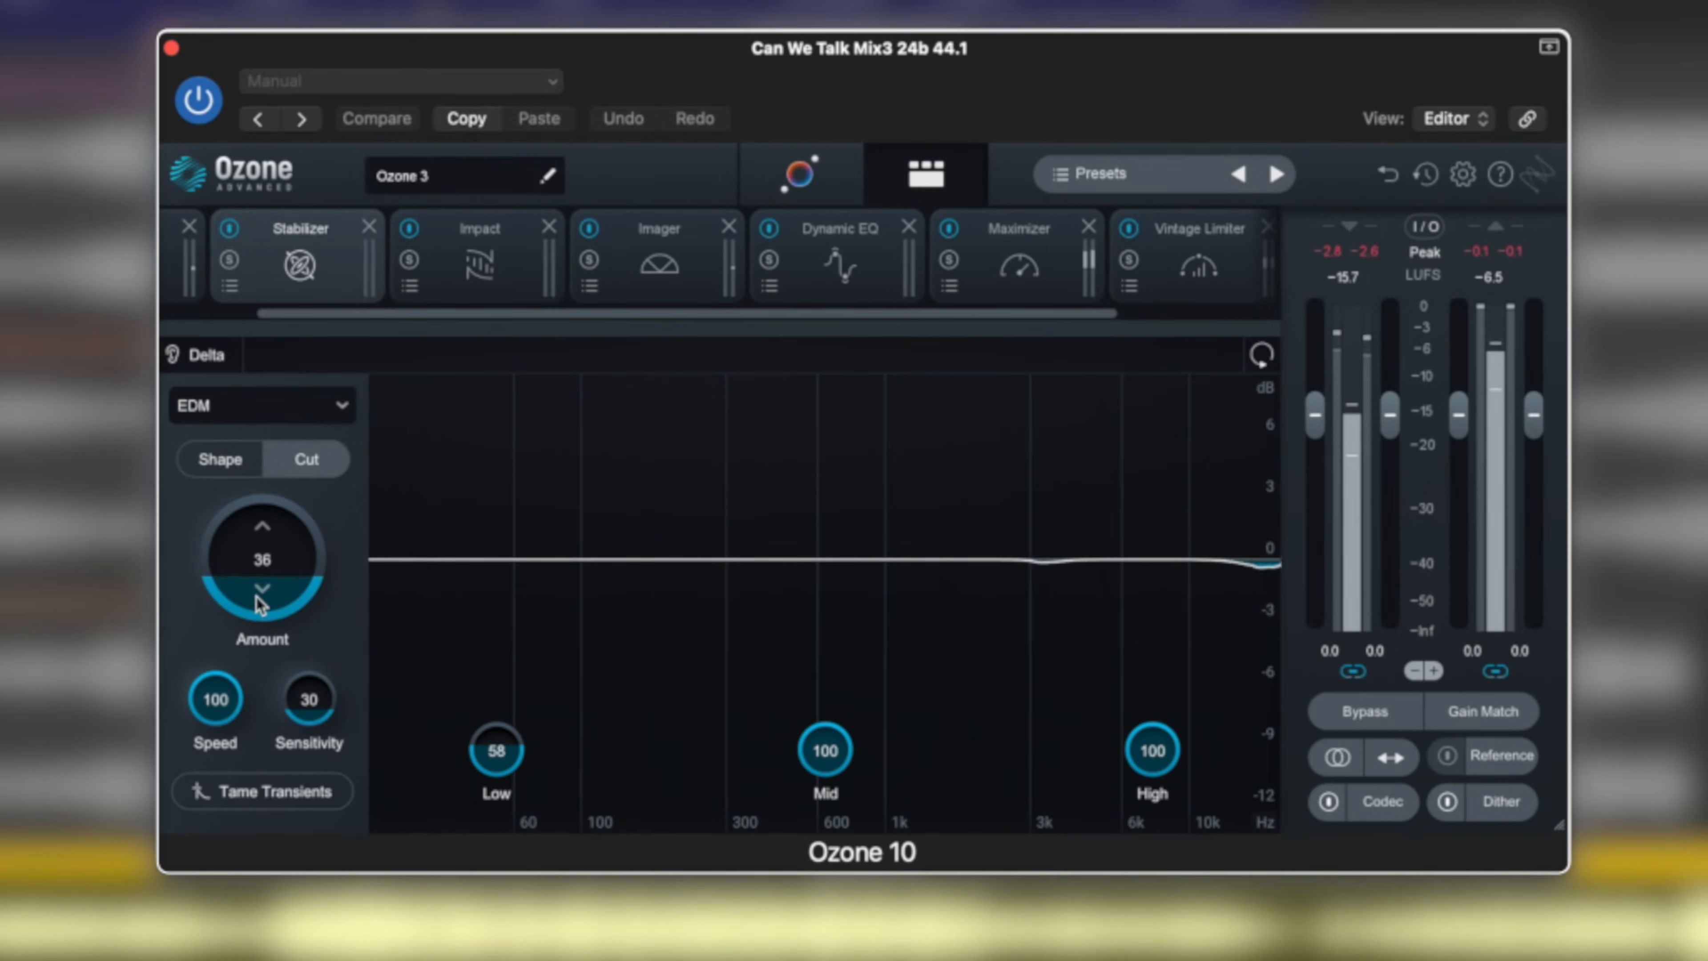
pyautogui.moveTo(260, 564); pyautogui.dragTo(255, 397)
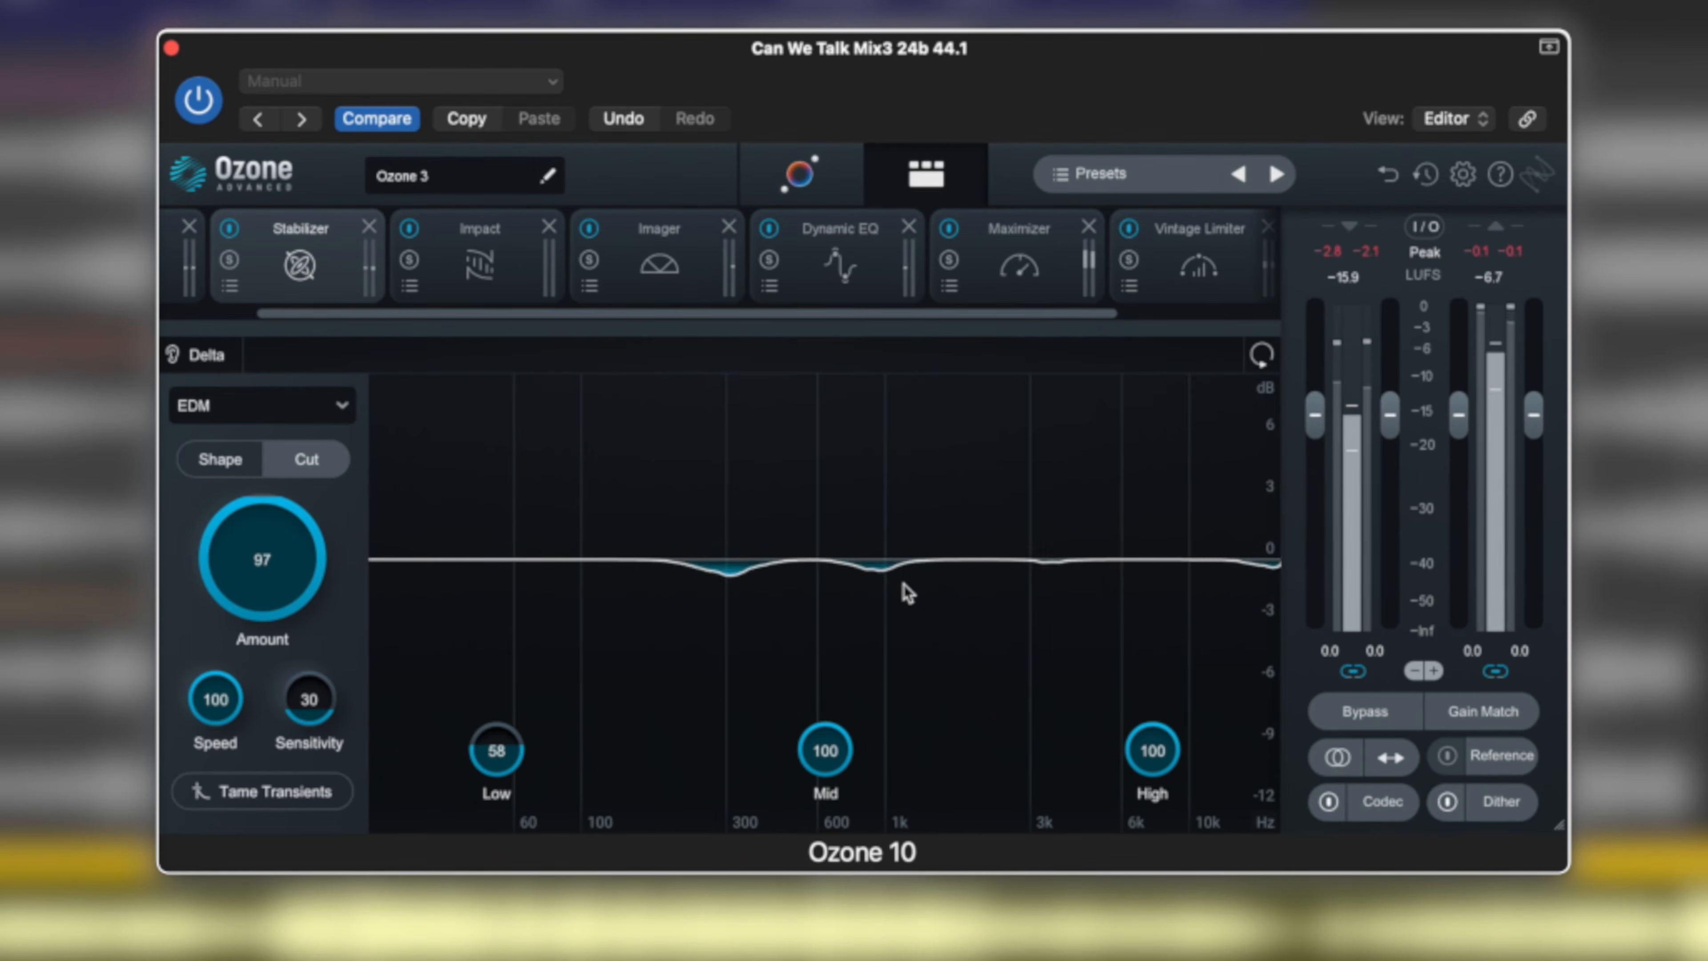
pyautogui.moveTo(262, 566)
pyautogui.mouseDown()
pyautogui.moveTo(276, 623)
pyautogui.moveTo(275, 549)
pyautogui.mouseUp()
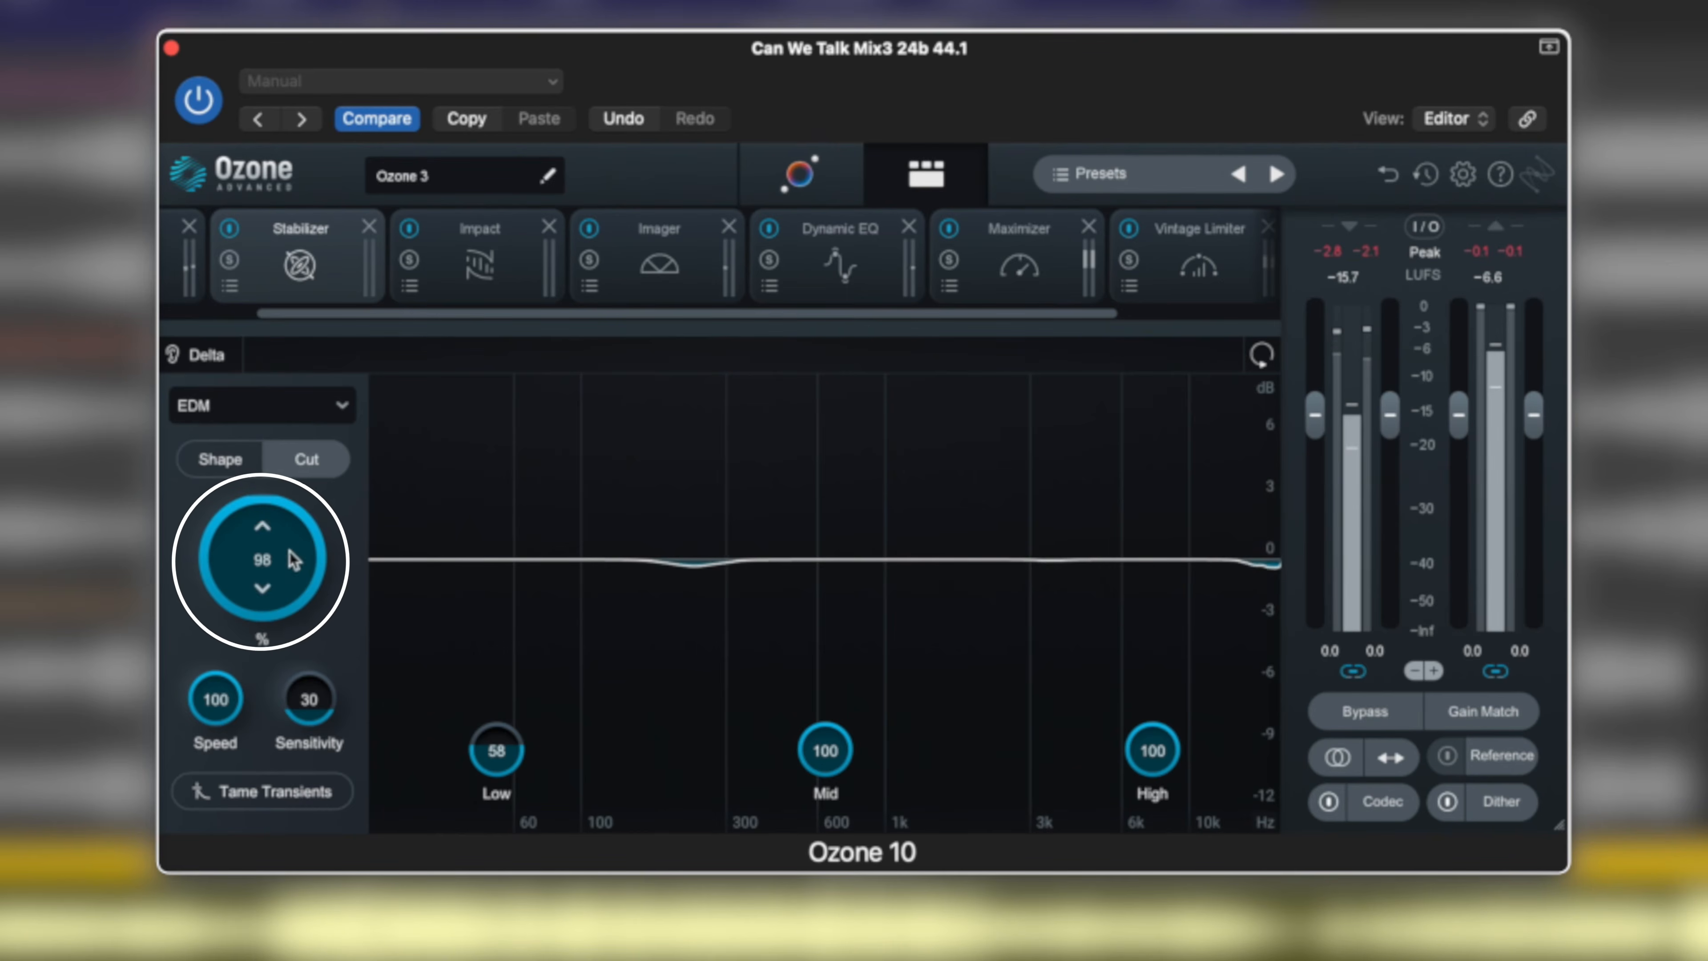
pyautogui.moveTo(318, 709); pyautogui.dragTo(326, 521)
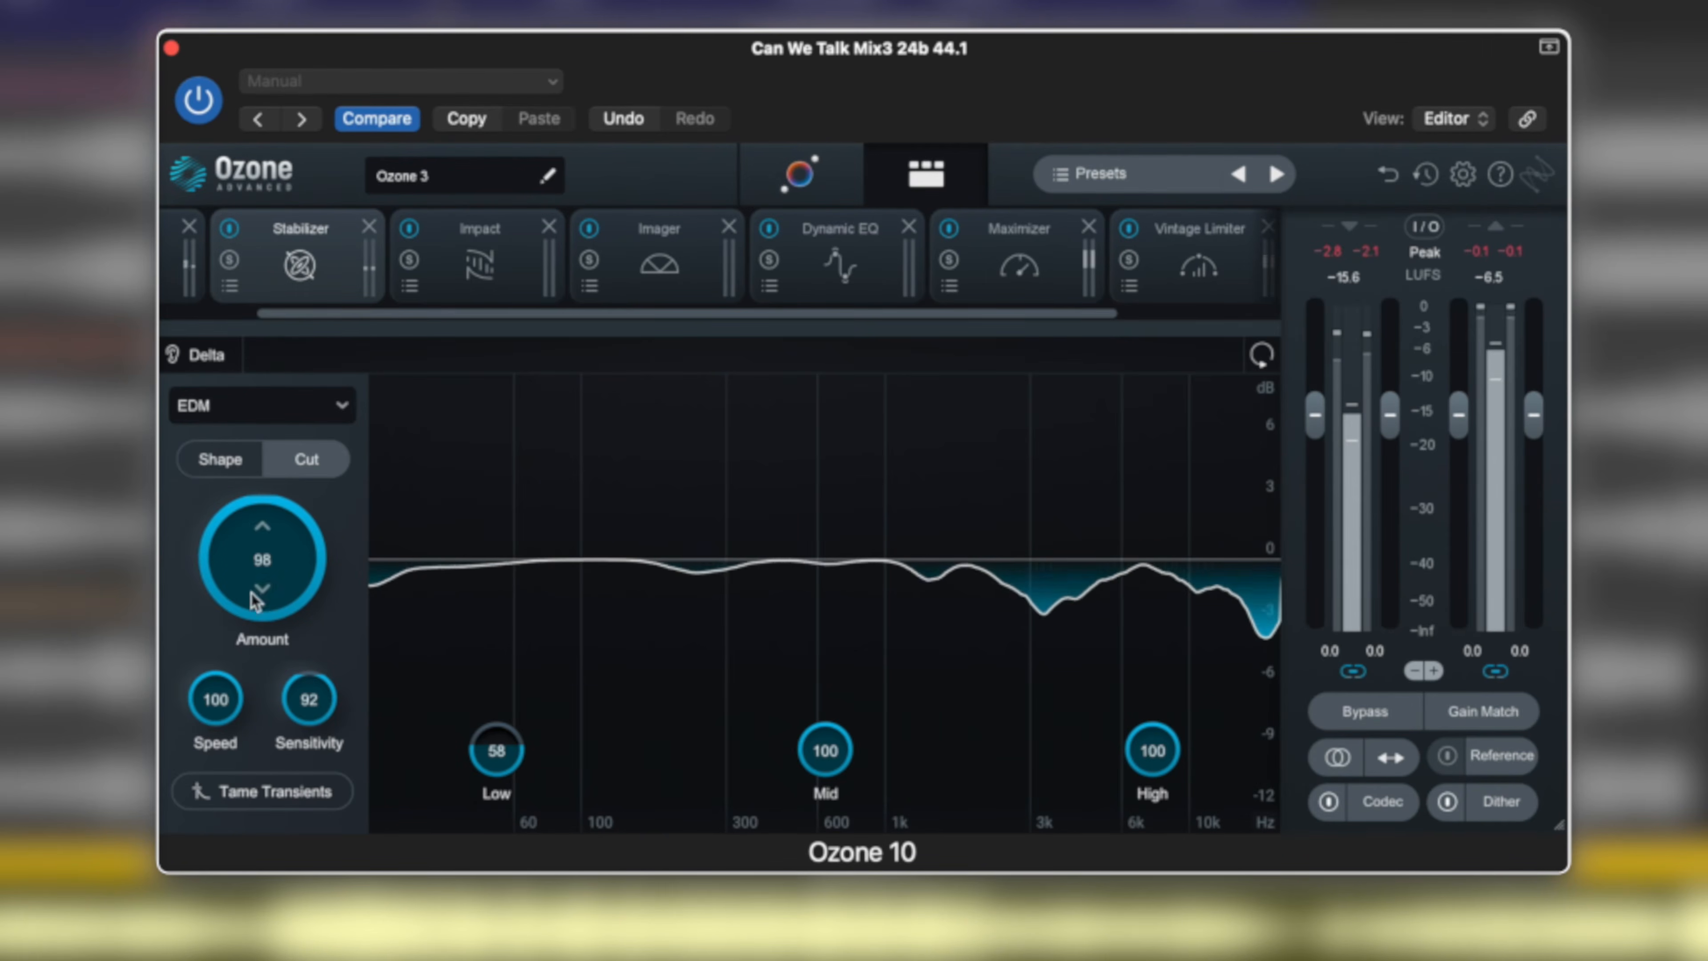
# Try the Stabilizer's Amount at 38, 97 and 34, and lower Sensitivity to 34 and Speed to 11.
pyautogui.moveTo(258, 549); pyautogui.dragTo(257, 734)
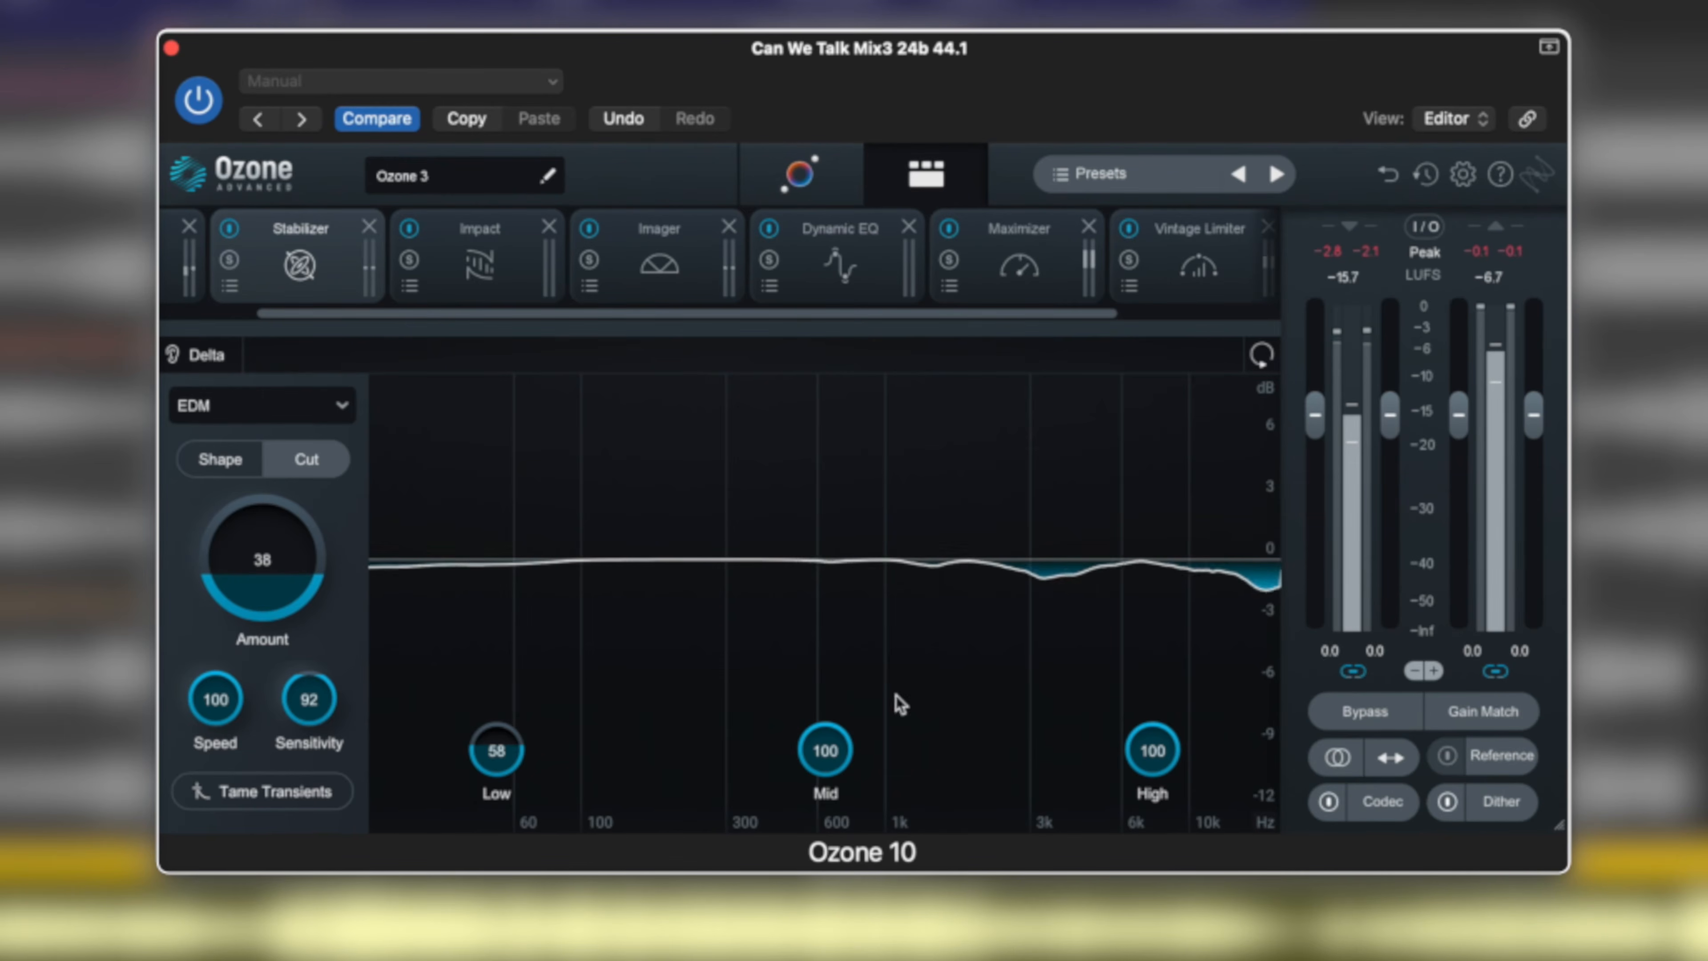
pyautogui.moveTo(263, 579); pyautogui.dragTo(269, 403)
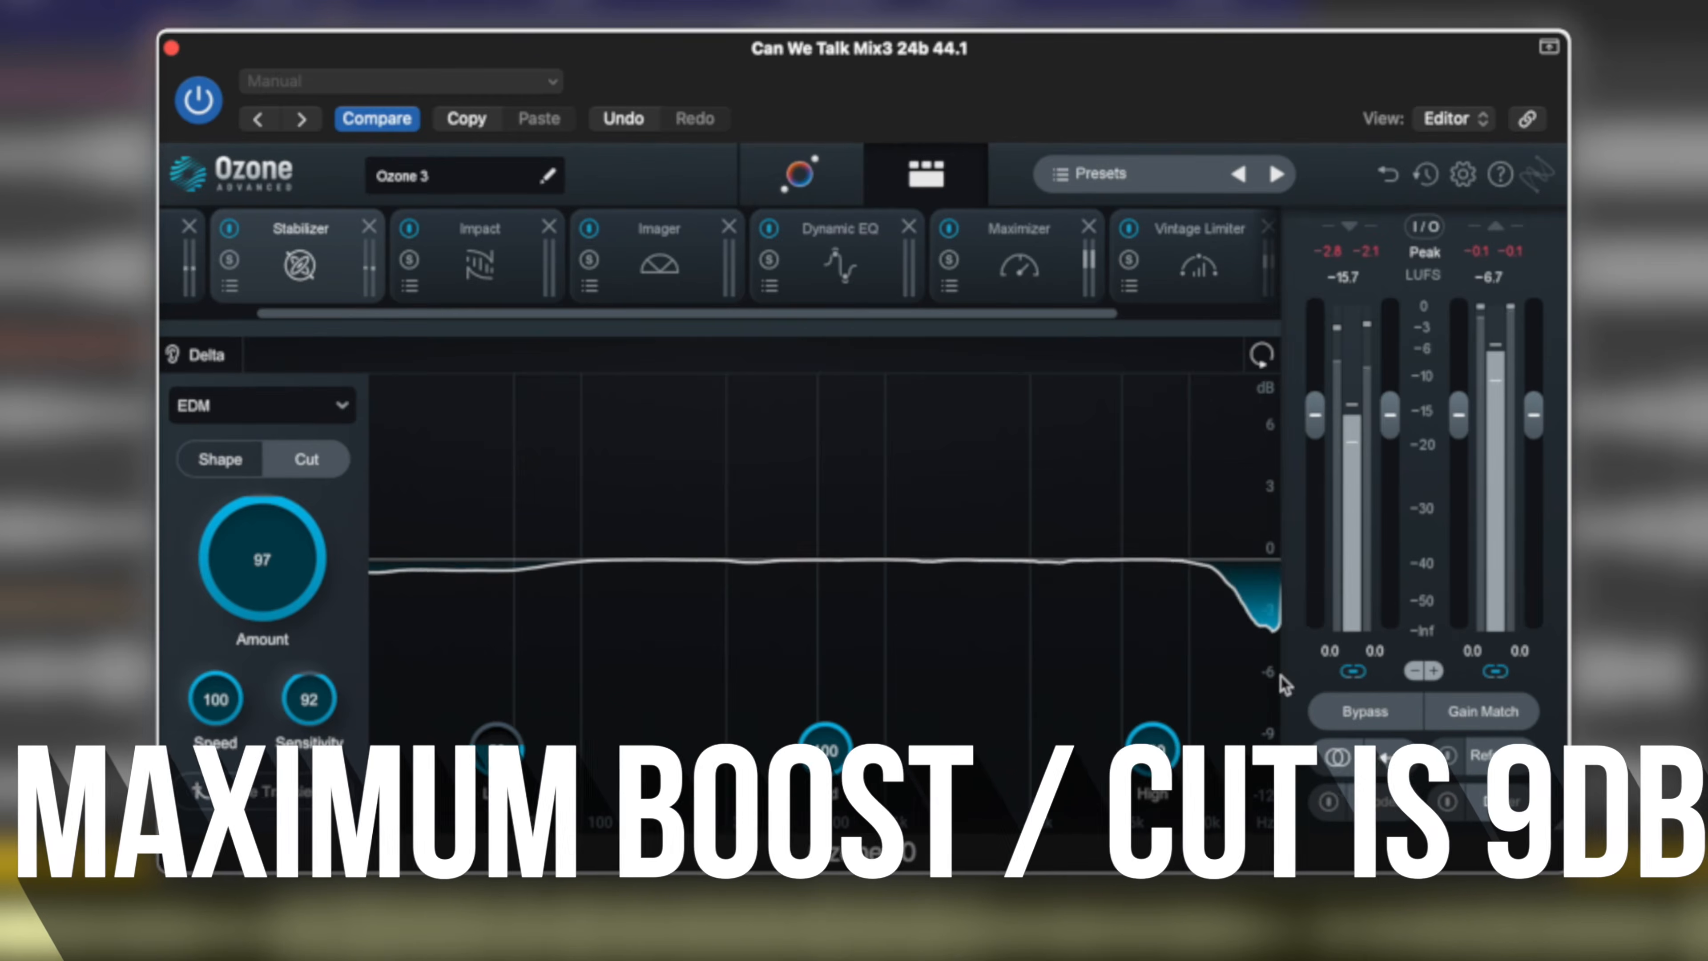
pyautogui.moveTo(272, 551); pyautogui.dragTo(276, 727)
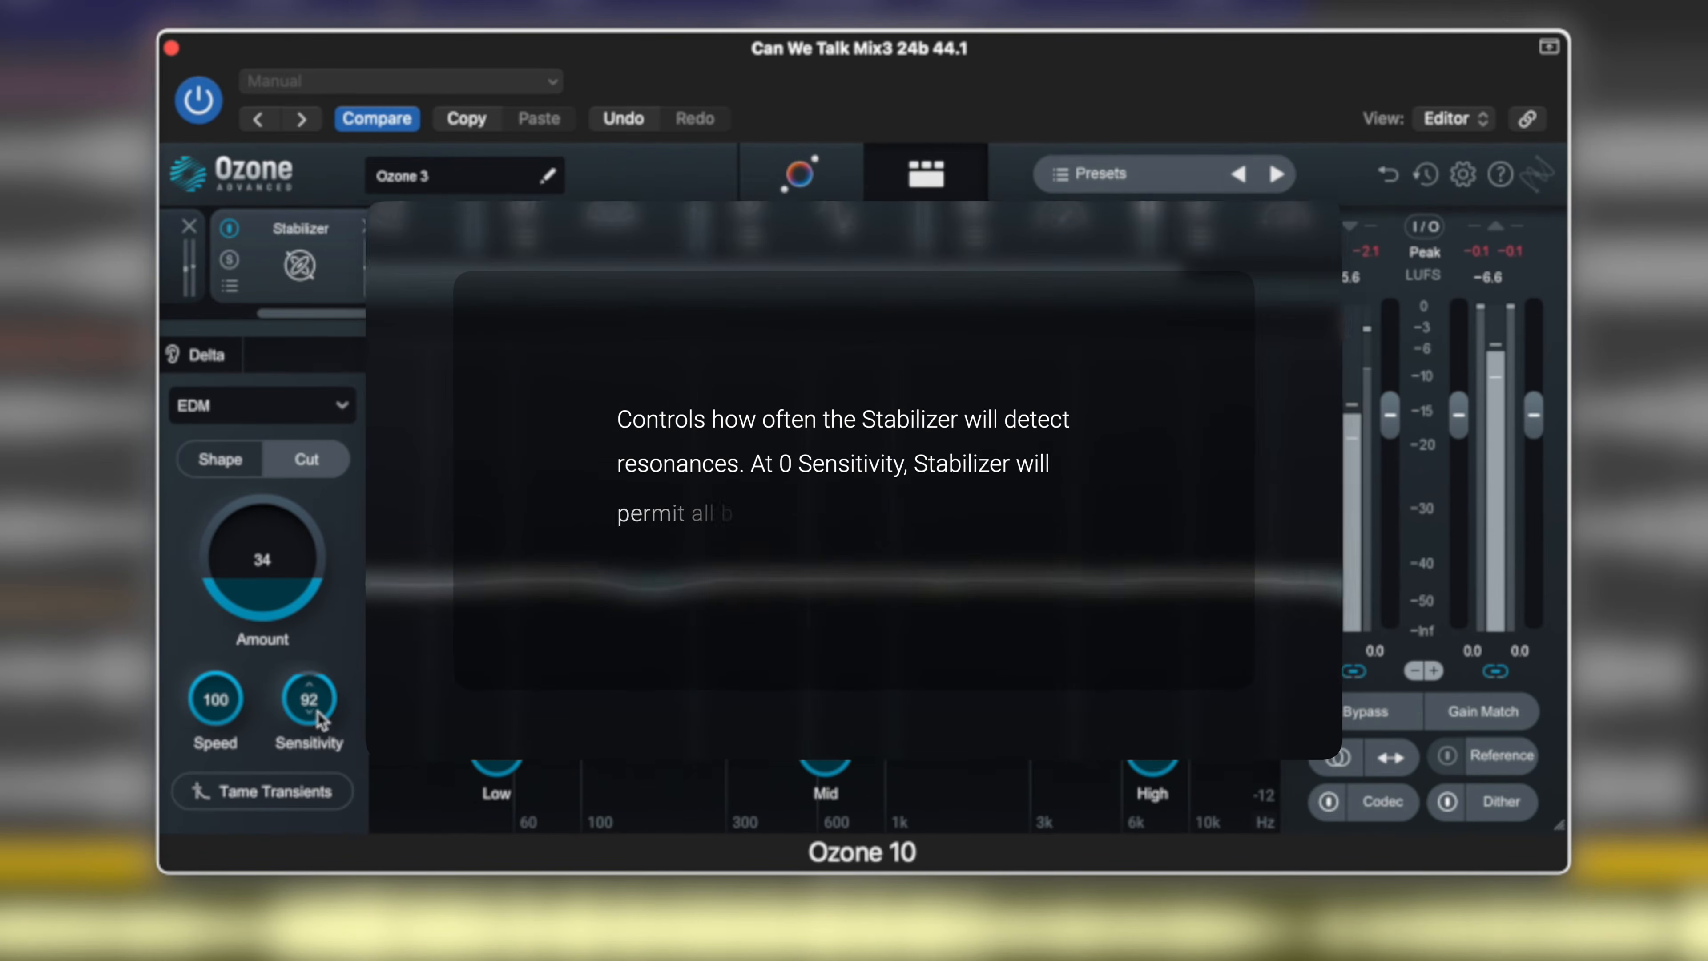
pyautogui.moveTo(309, 700); pyautogui.dragTo(342, 879)
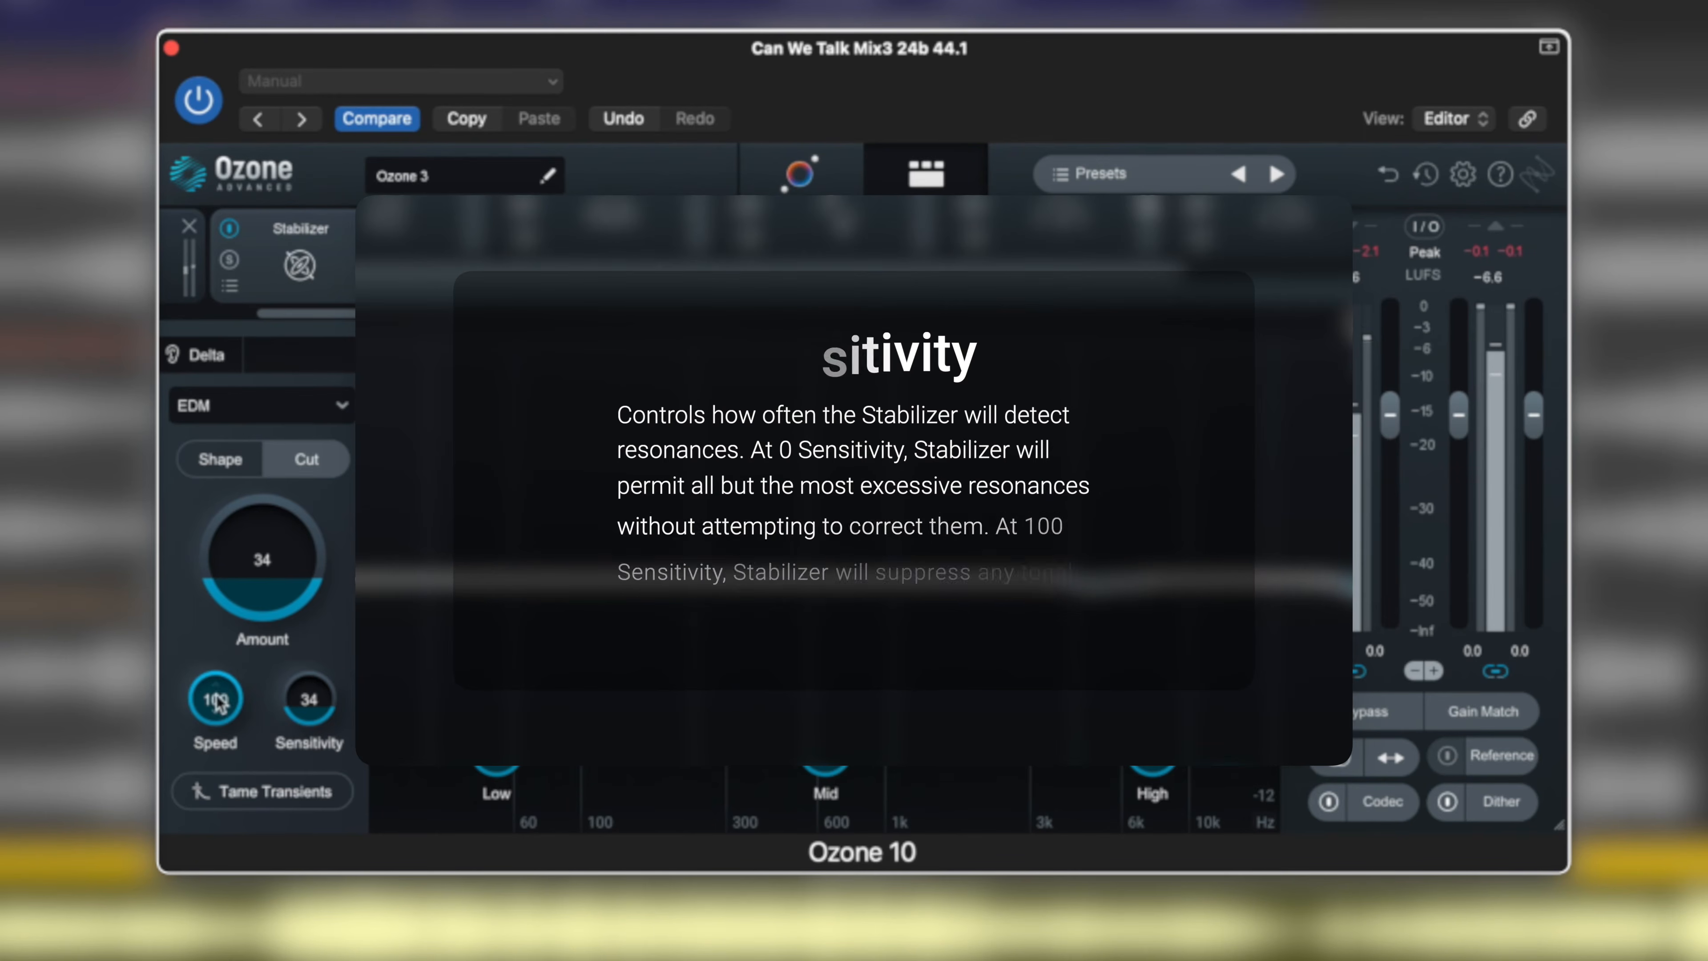
pyautogui.moveTo(216, 700); pyautogui.dragTo(217, 915)
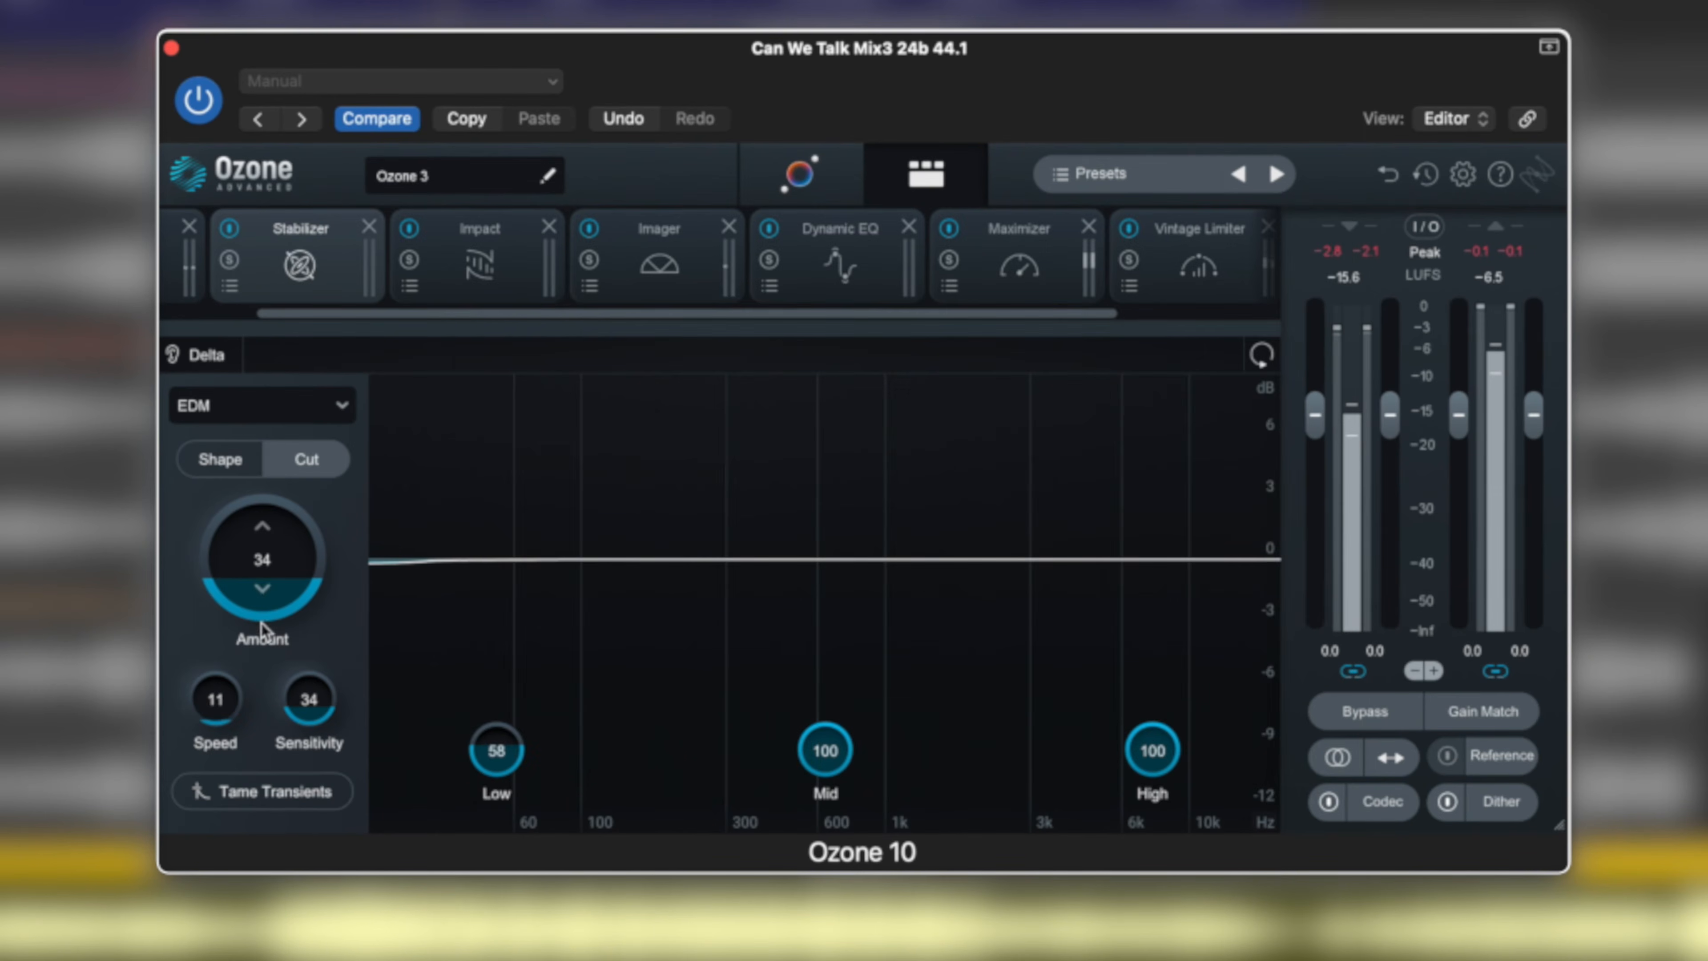
# Raise the Stabilizer's Amount to 100, Sensitivity to 96 and Speed to 100.
pyautogui.moveTo(262, 593); pyautogui.dragTo(269, 381)
pyautogui.moveTo(320, 732); pyautogui.dragTo(312, 519)
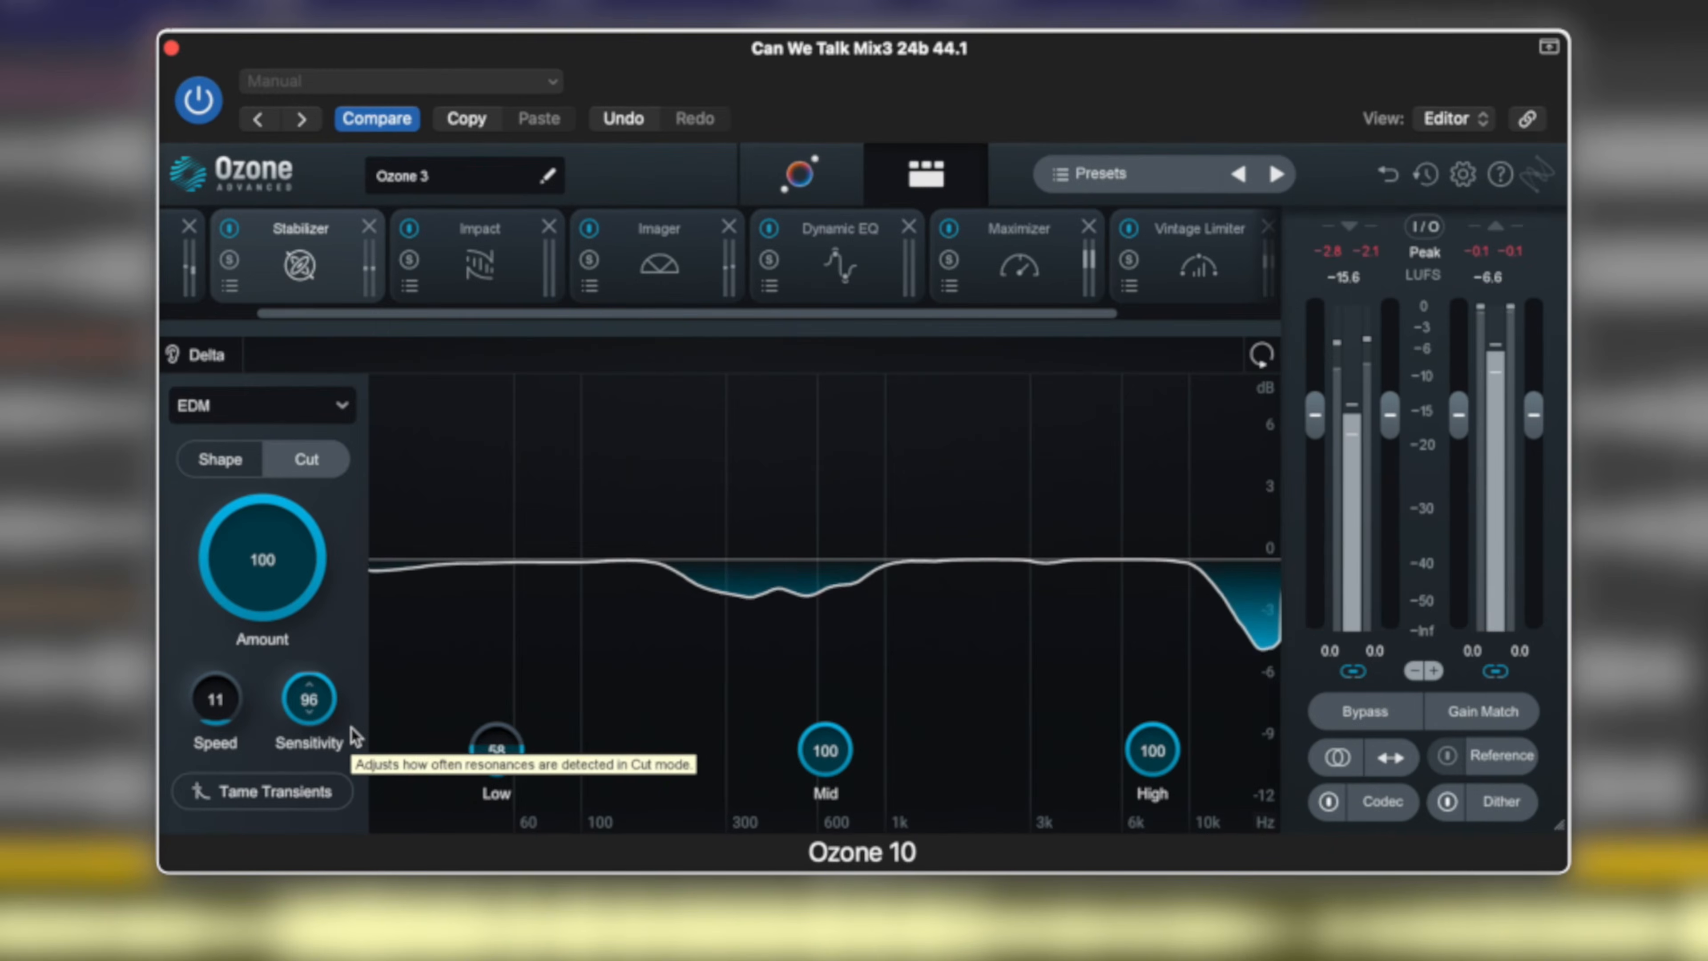
pyautogui.moveTo(214, 722); pyautogui.dragTo(240, 484)
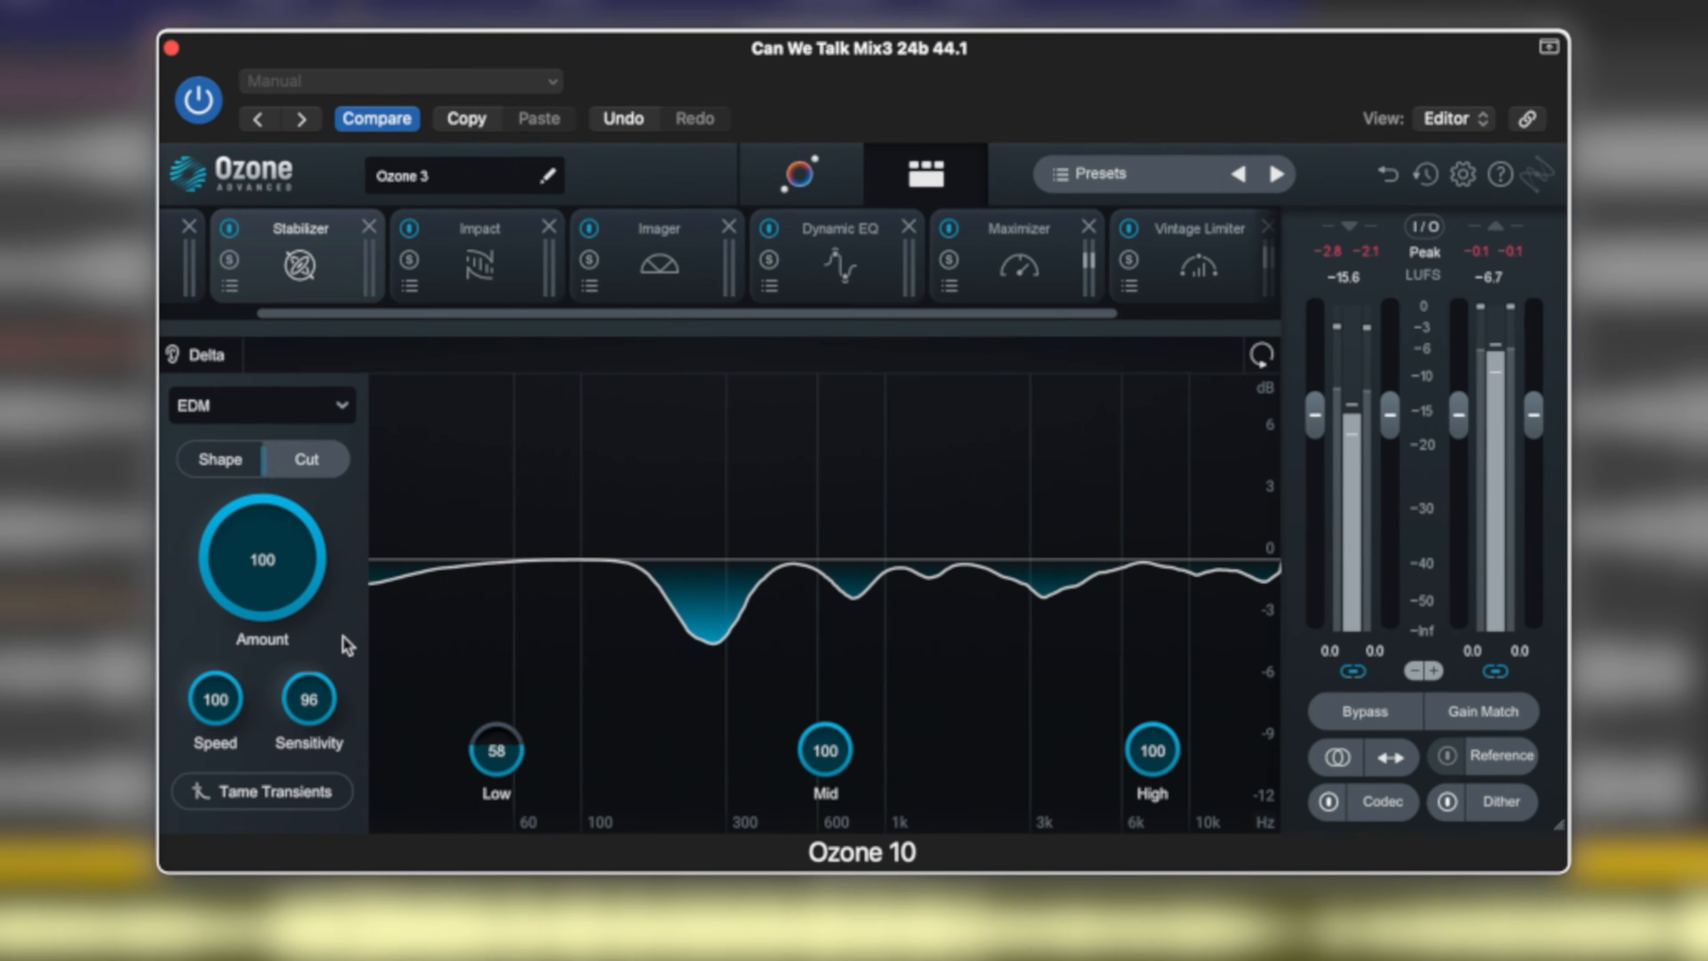
# Switch the Stabilizer to Shape mode and restart playback.
pyautogui.click(222, 460)
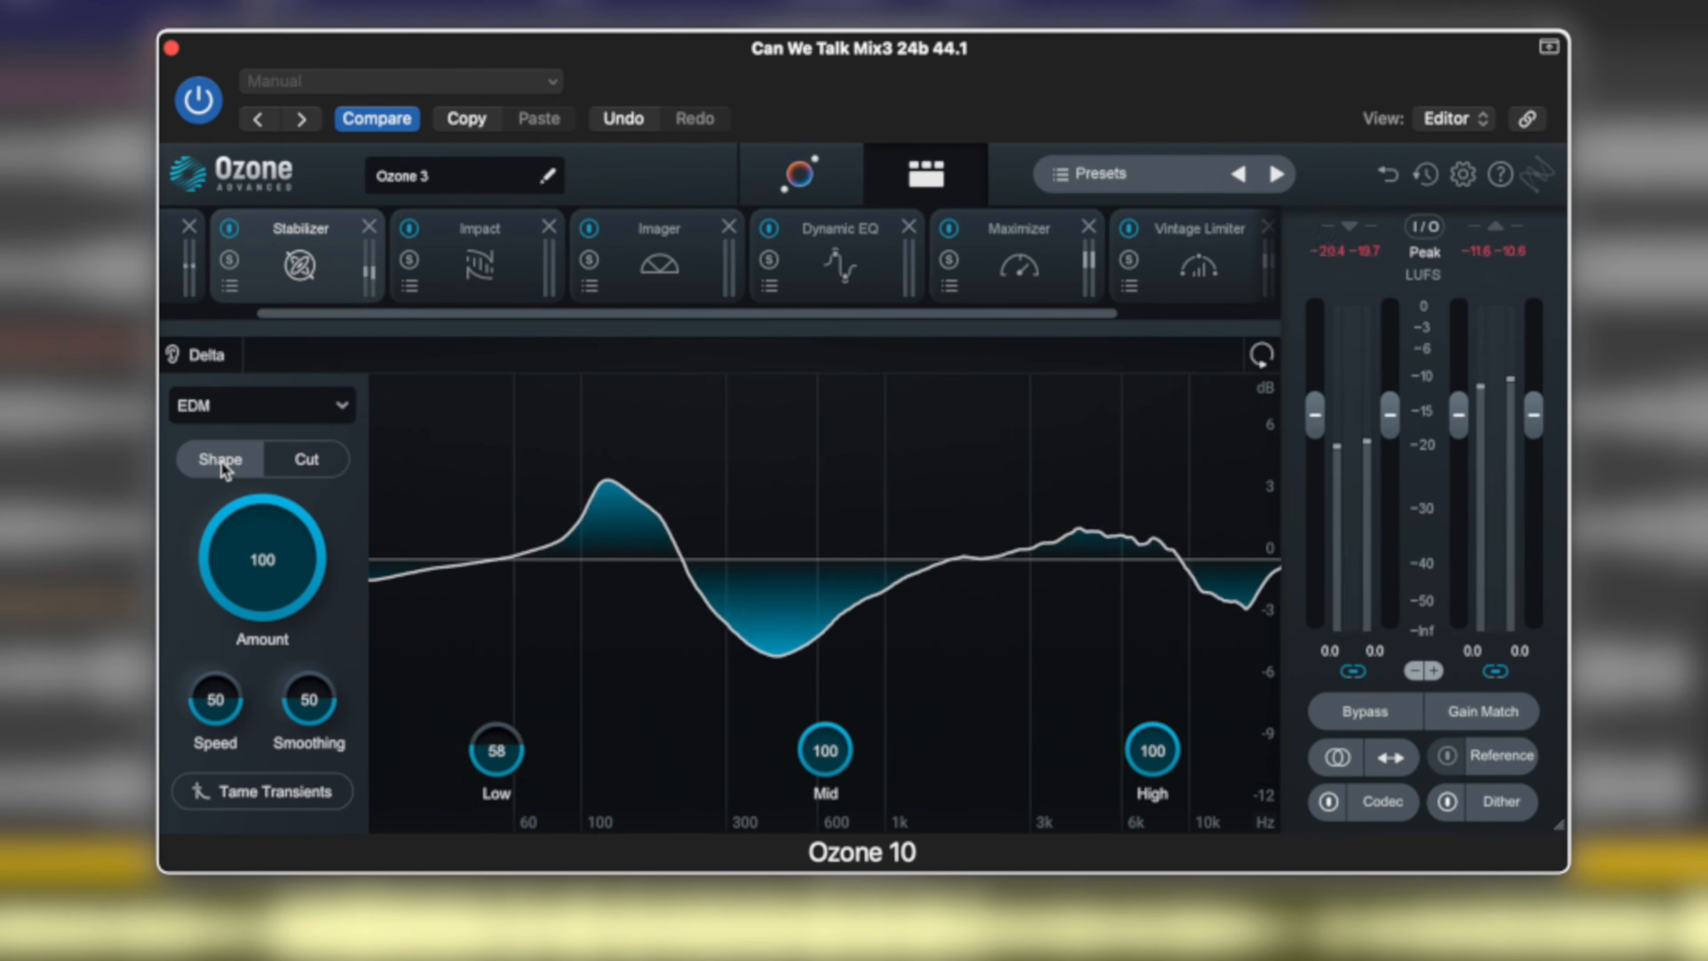
pyautogui.press('space')
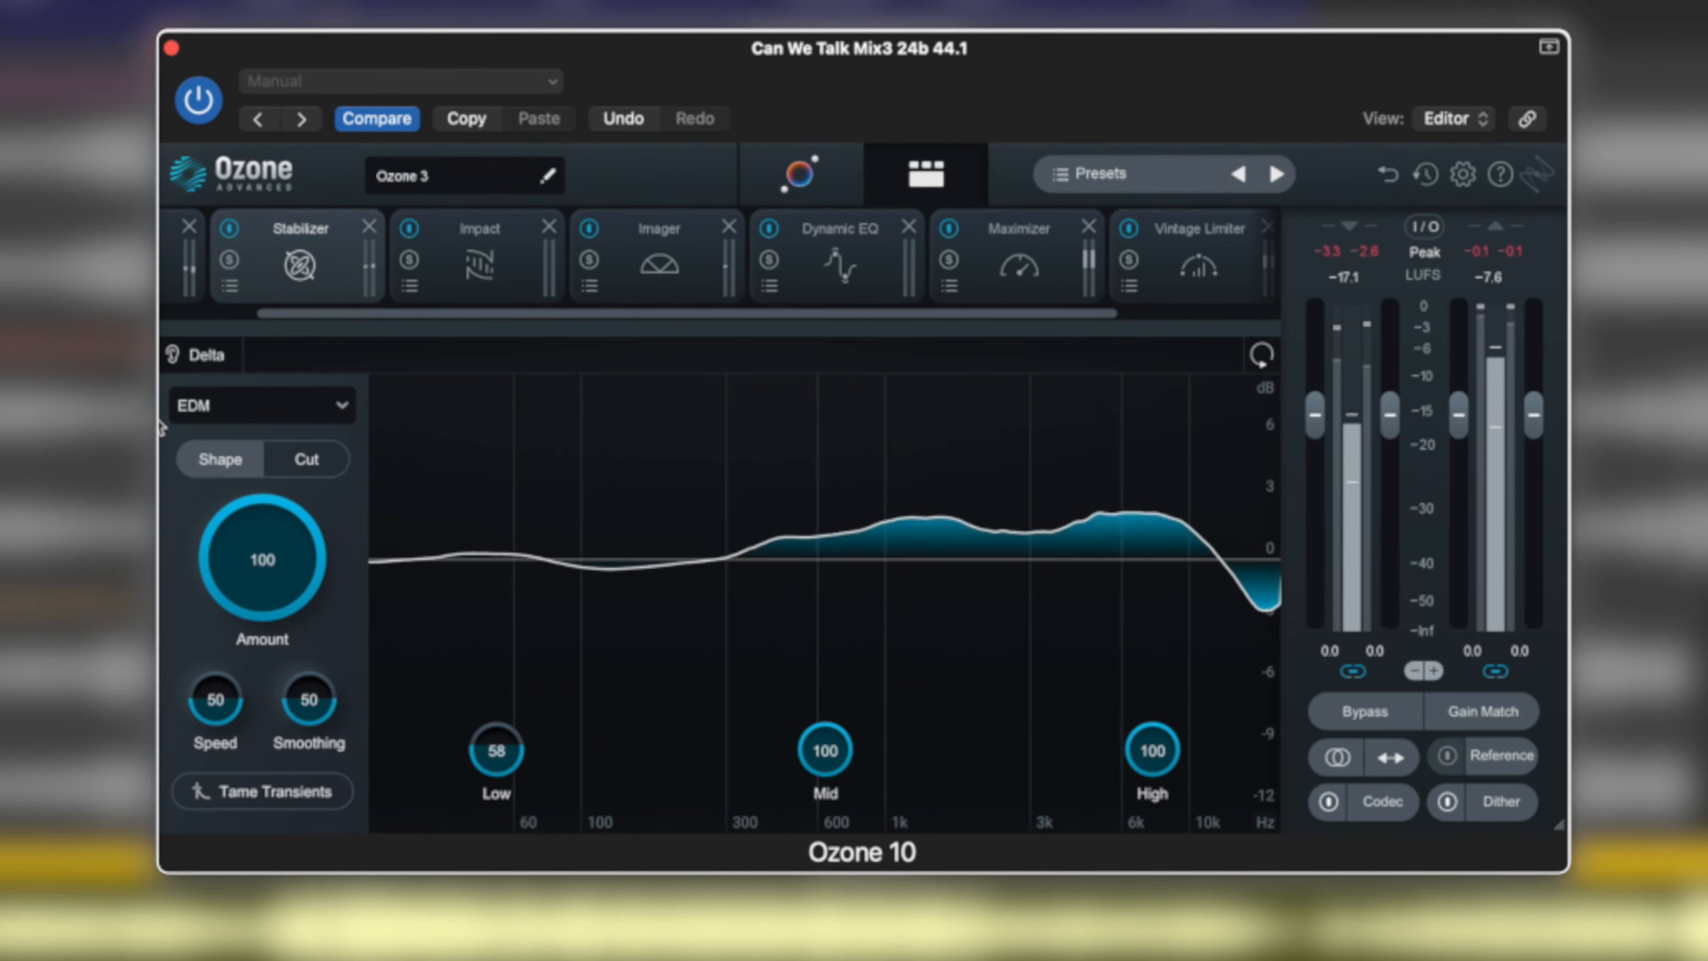
# Try the All-Purpose and Hip-hop tonal balance targets in the Stabilizer and return to EDM.
pyautogui.click(308, 411)
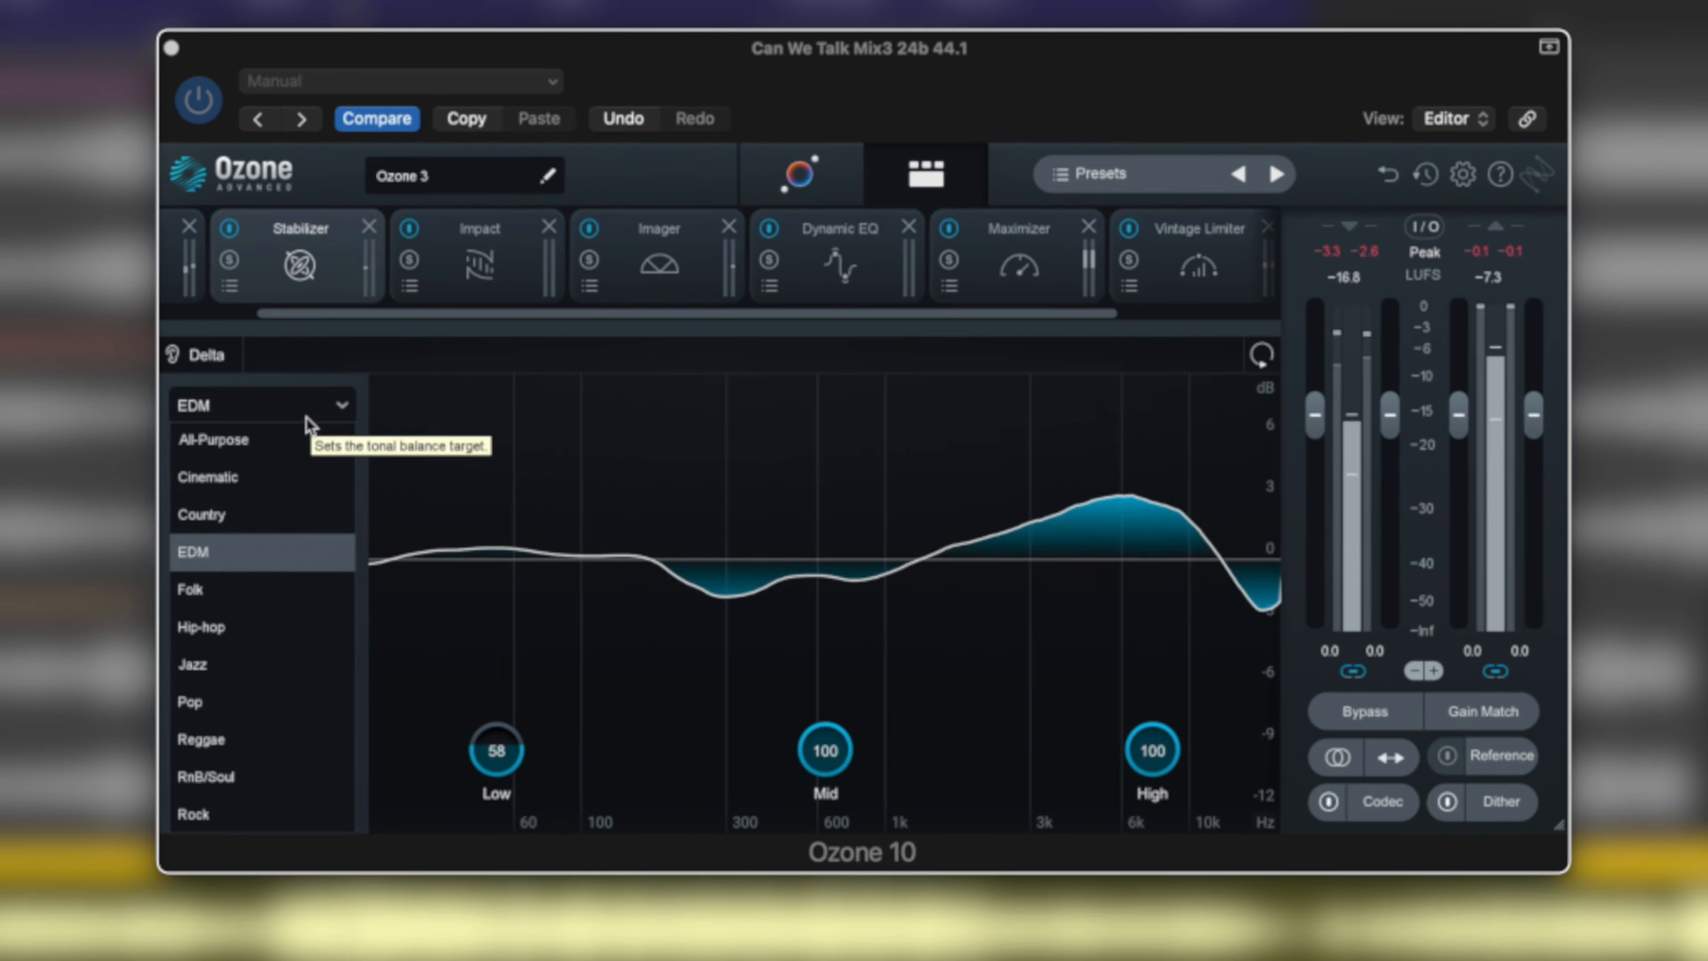
pyautogui.click(287, 444)
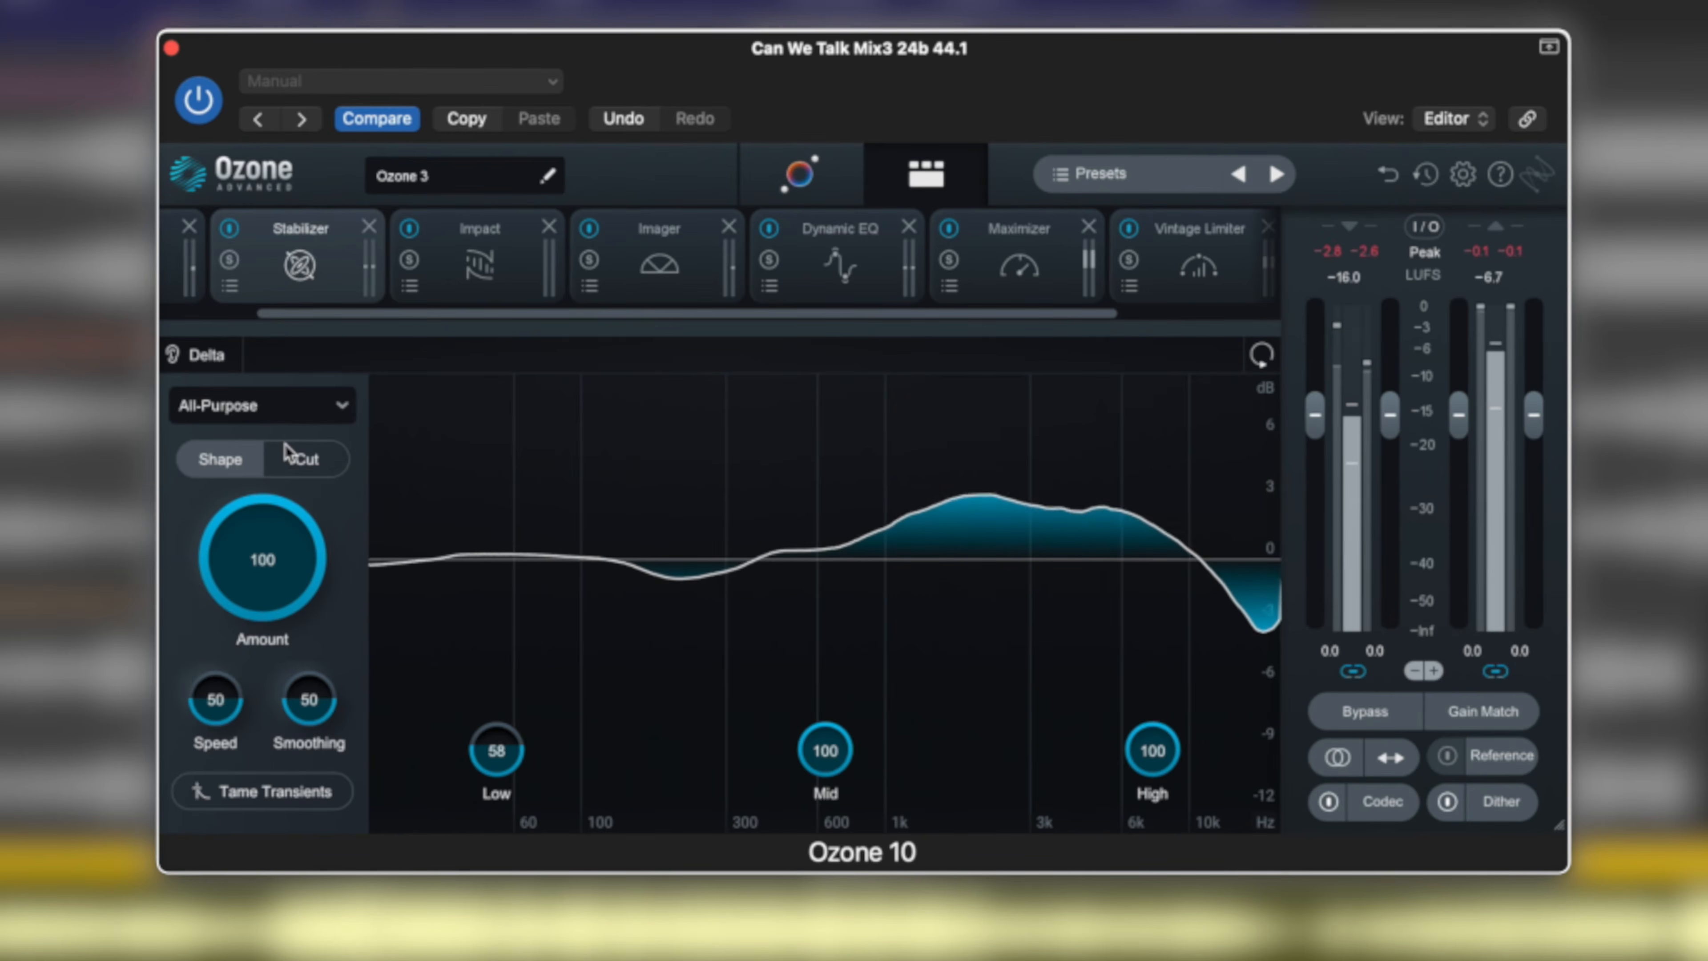
pyautogui.click(328, 412)
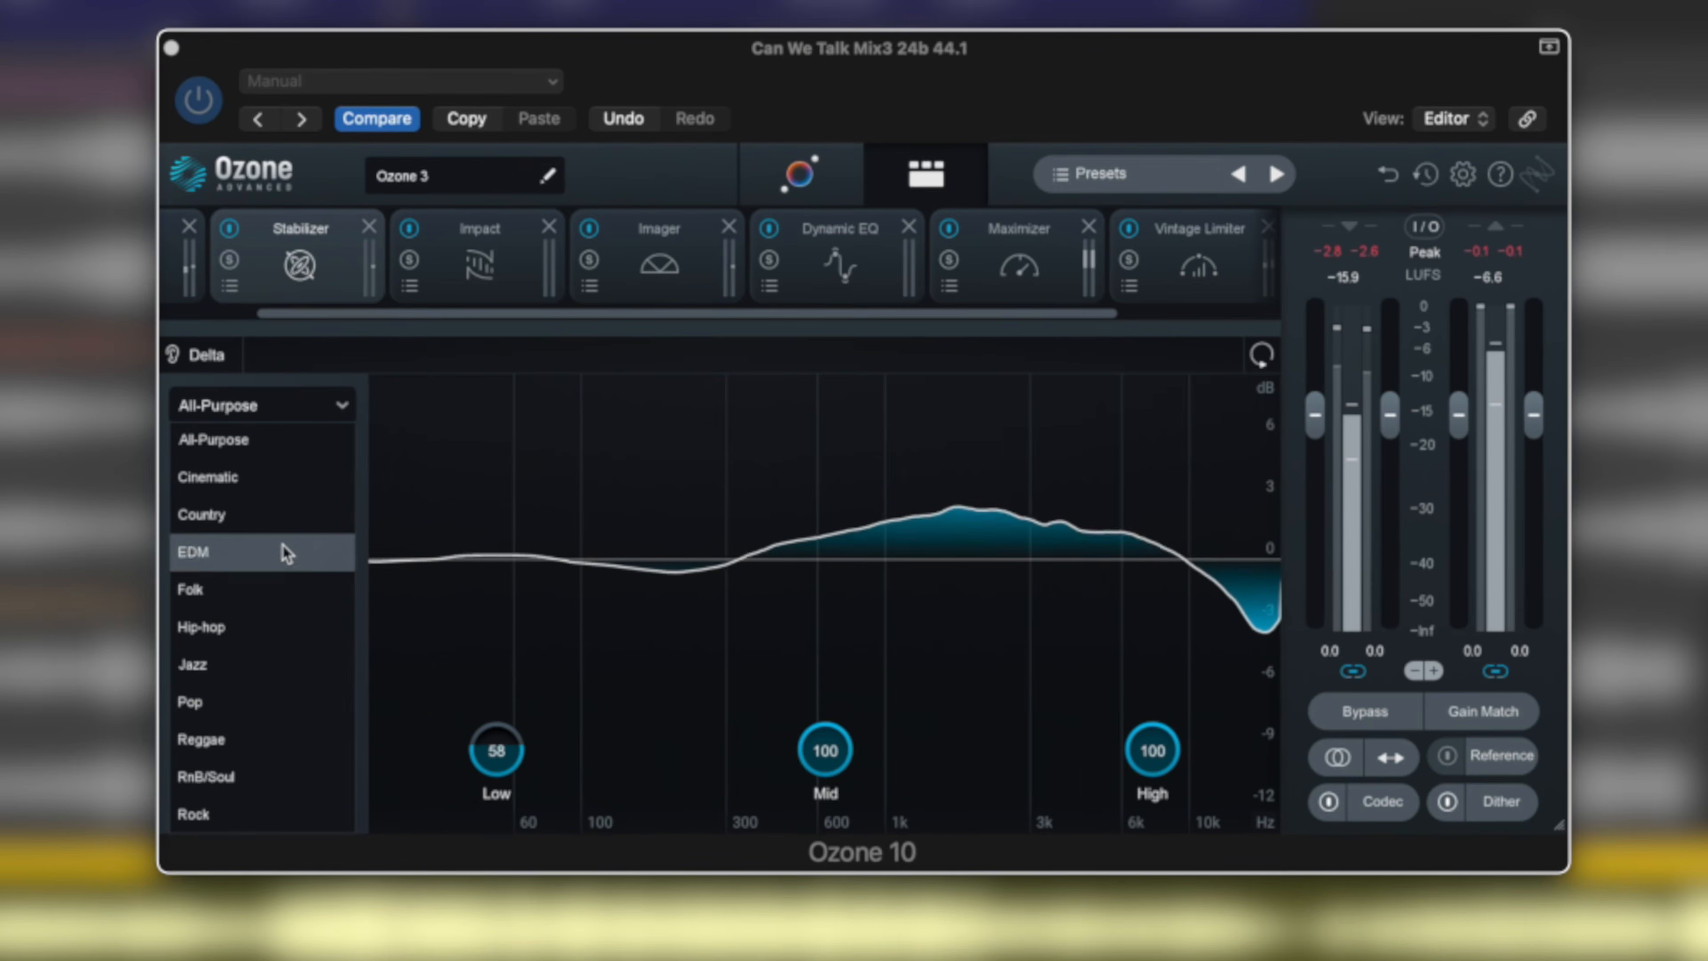
pyautogui.click(222, 626)
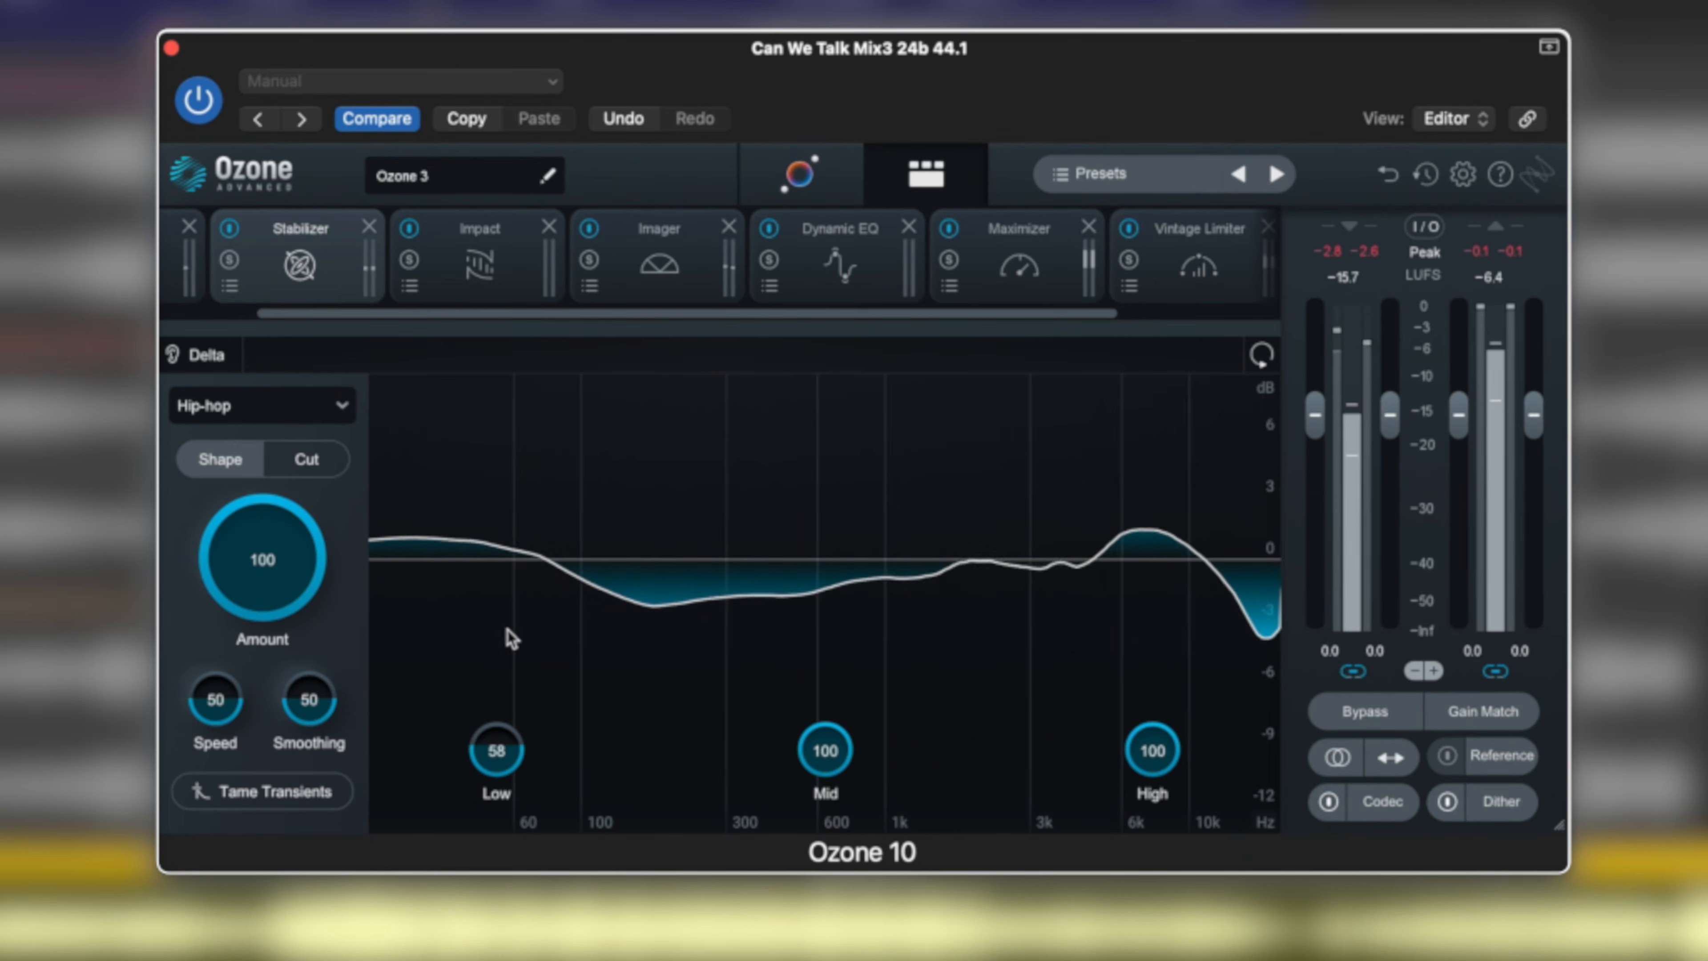
pyautogui.click(312, 412)
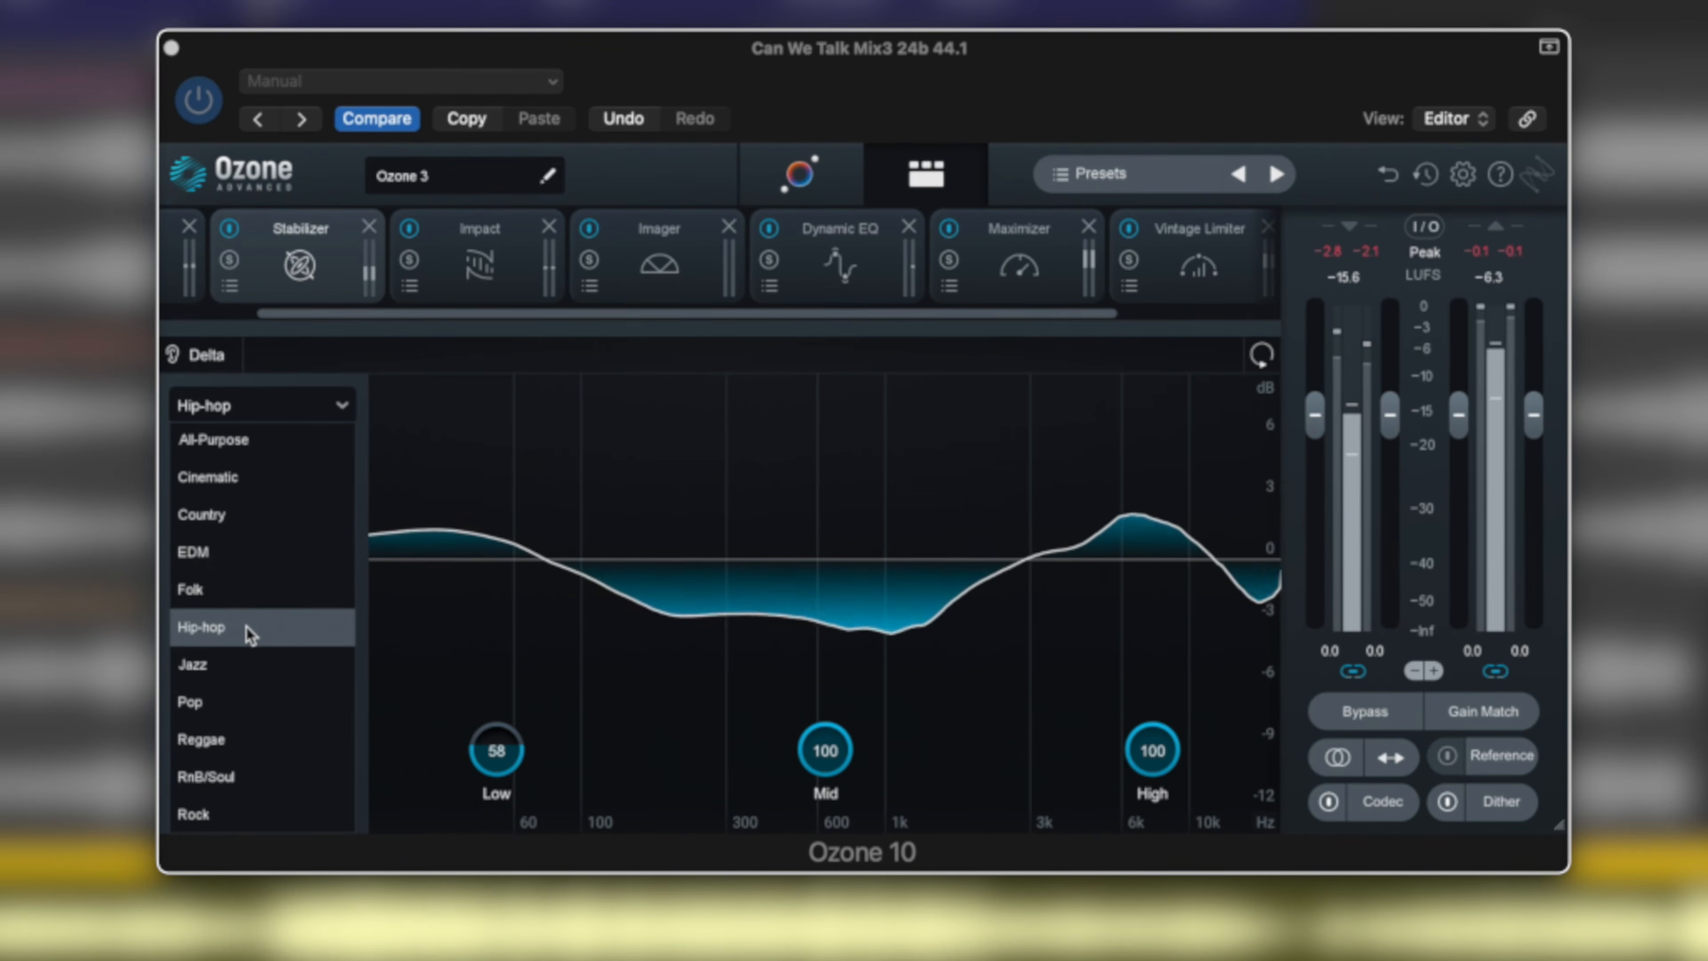
pyautogui.click(243, 551)
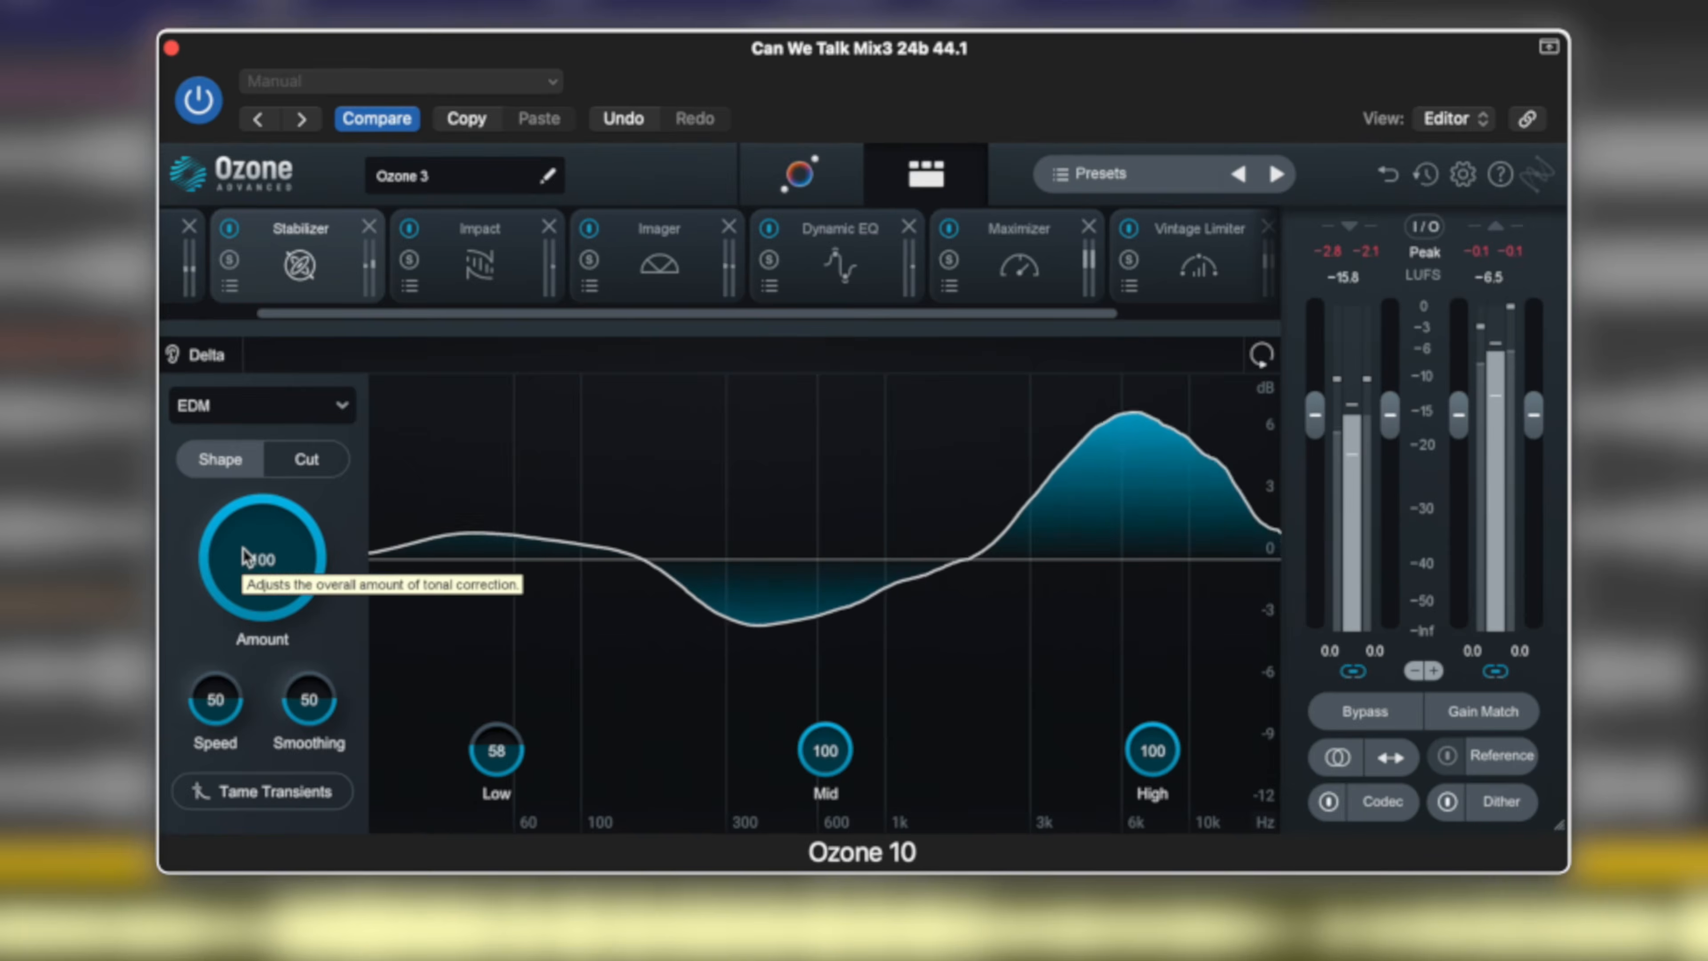
# Try the Shape mode Smoothing at 100, 7 and 74, and settle on 57 with Amount at 100.
pyautogui.moveTo(267, 530)
pyautogui.mouseDown()
pyautogui.moveTo(267, 690)
pyautogui.moveTo(267, 534)
pyautogui.moveTo(283, 538)
pyautogui.mouseUp()
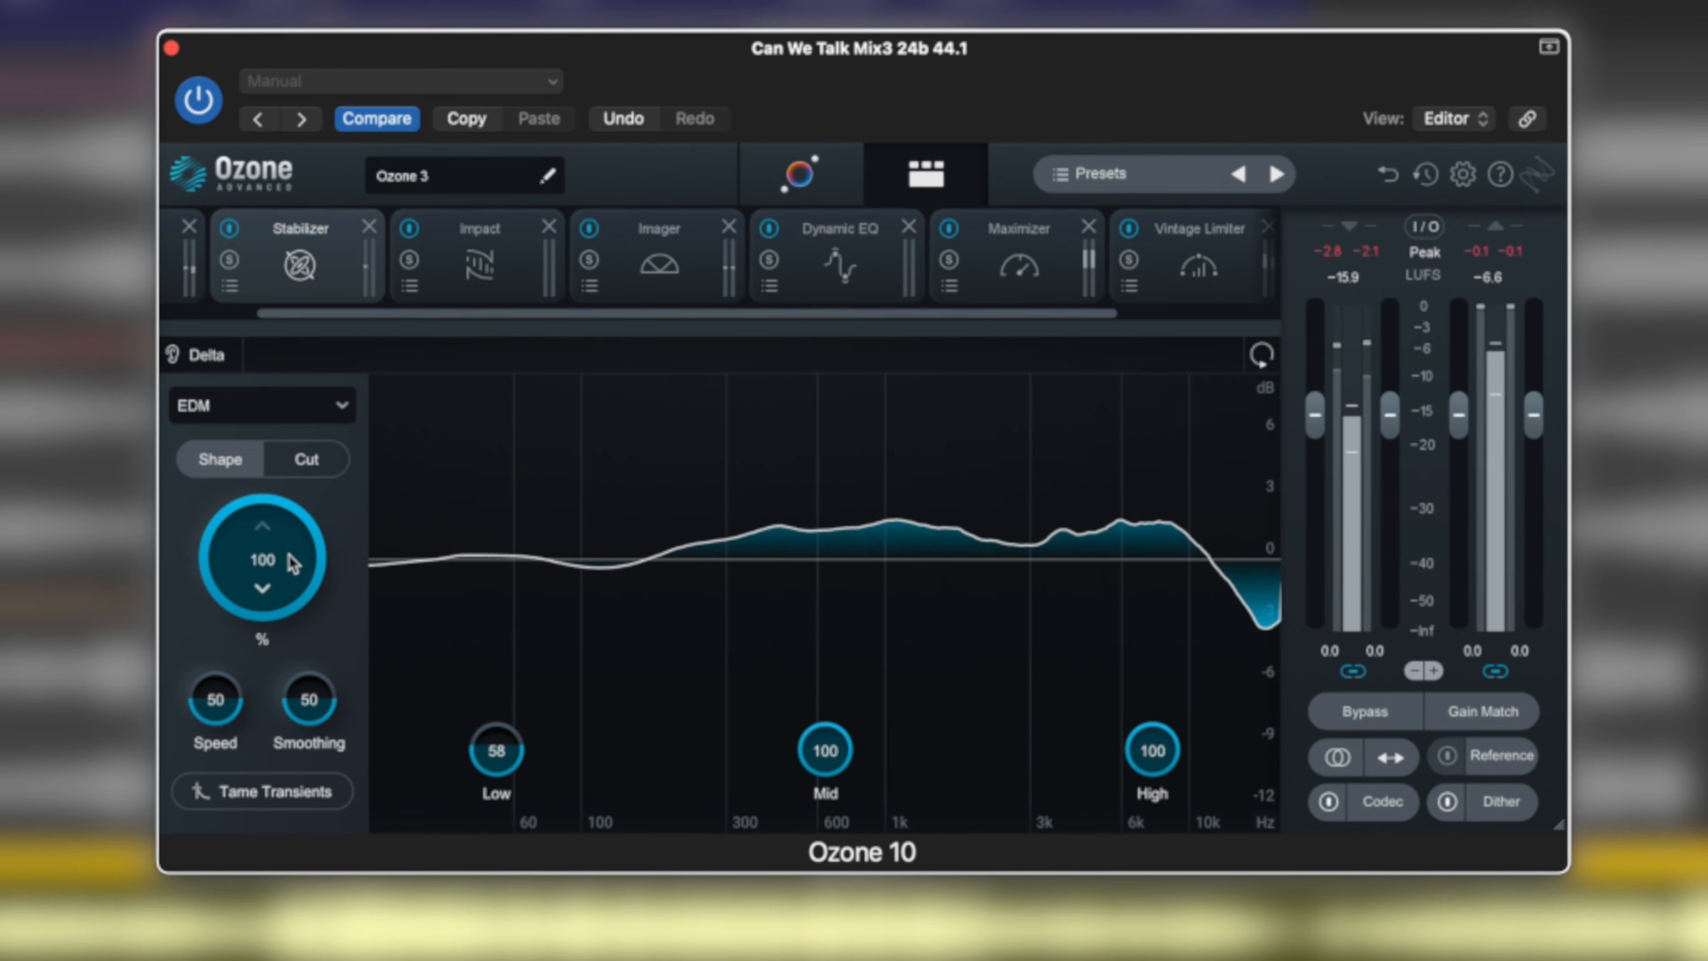
pyautogui.moveTo(305, 709); pyautogui.dragTo(321, 526)
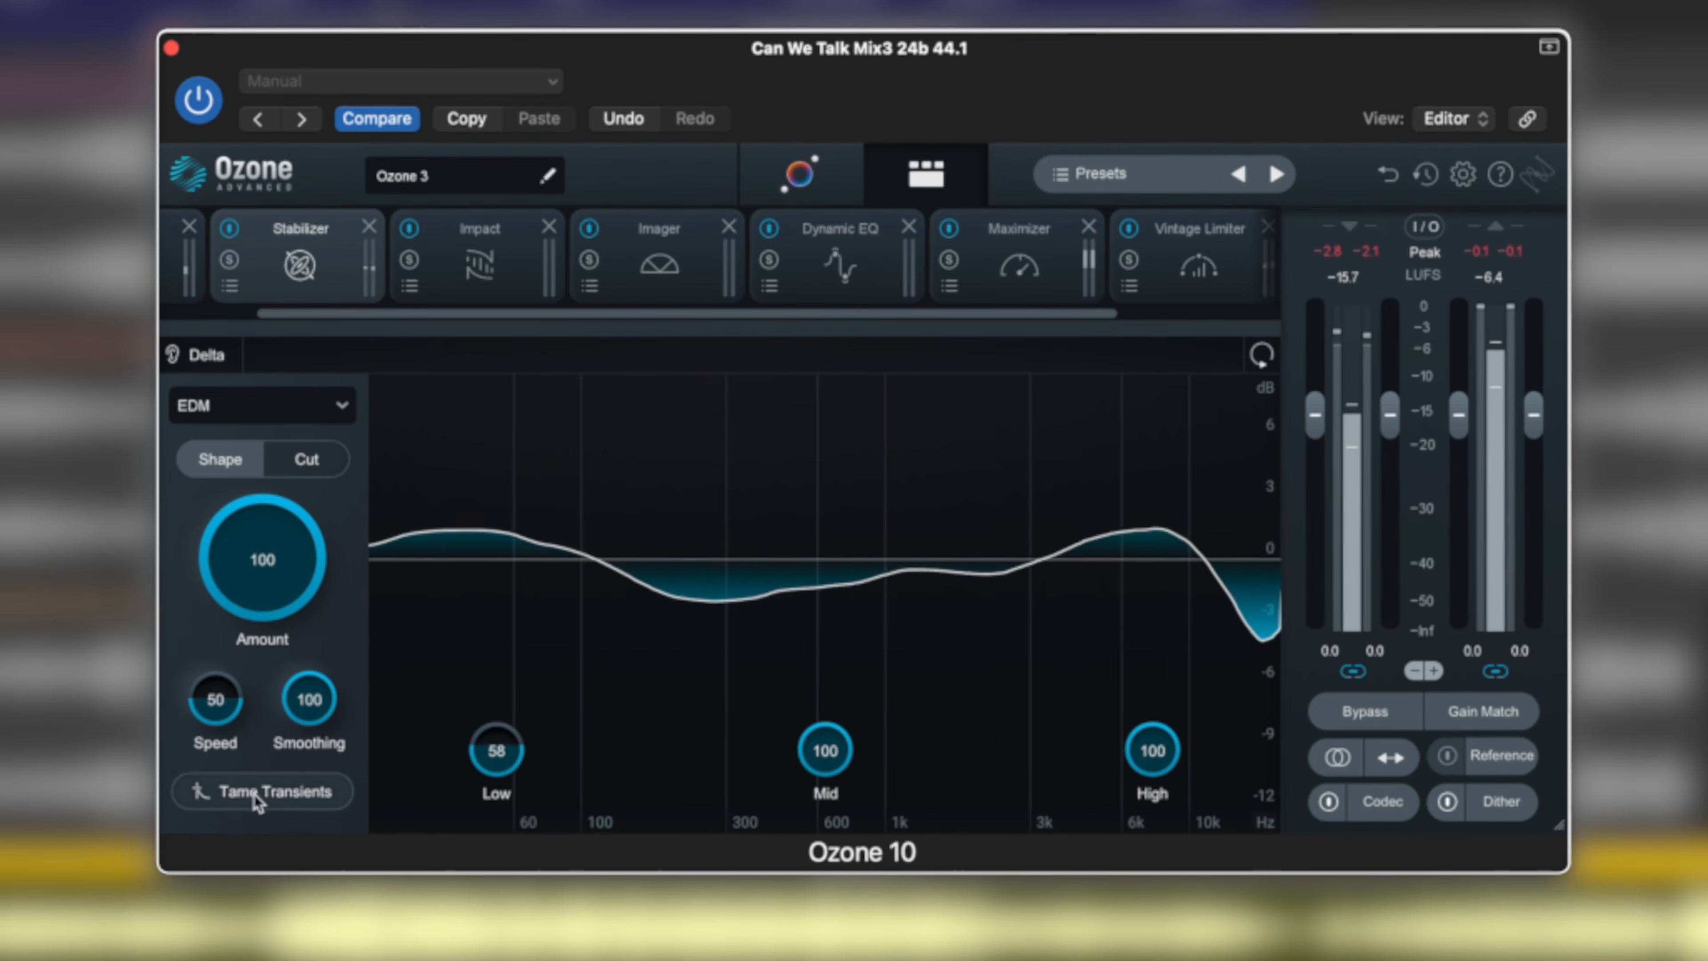
pyautogui.moveTo(309, 700); pyautogui.dragTo(309, 917)
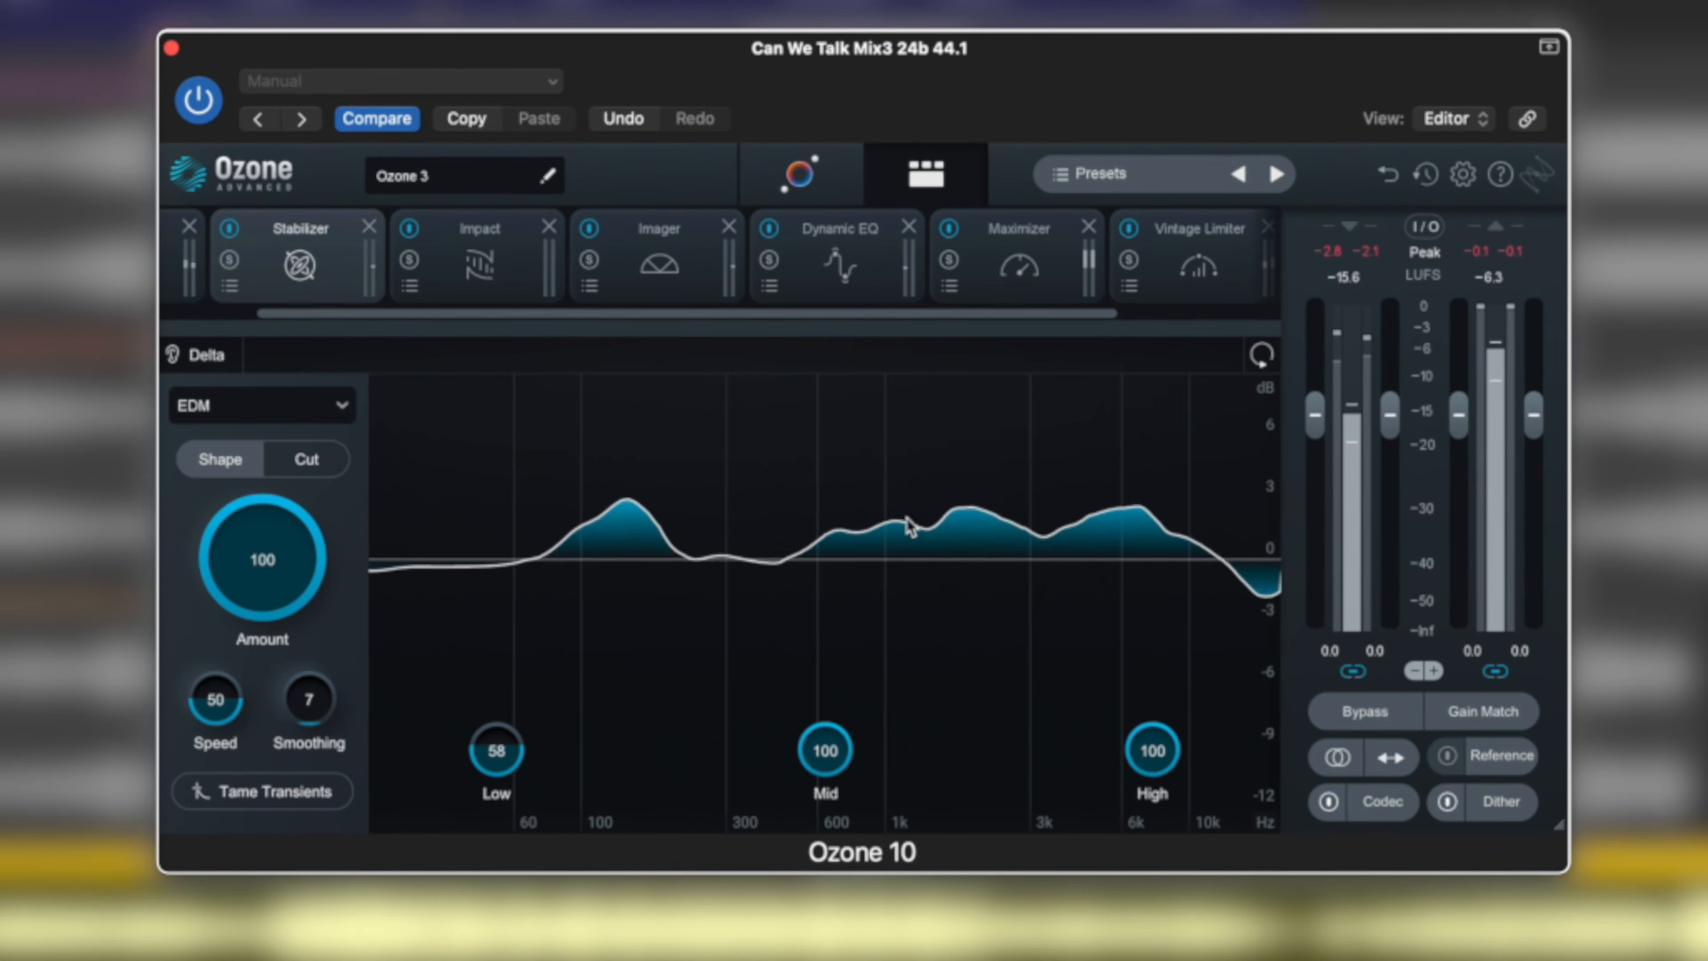
pyautogui.moveTo(317, 702); pyautogui.dragTo(316, 488)
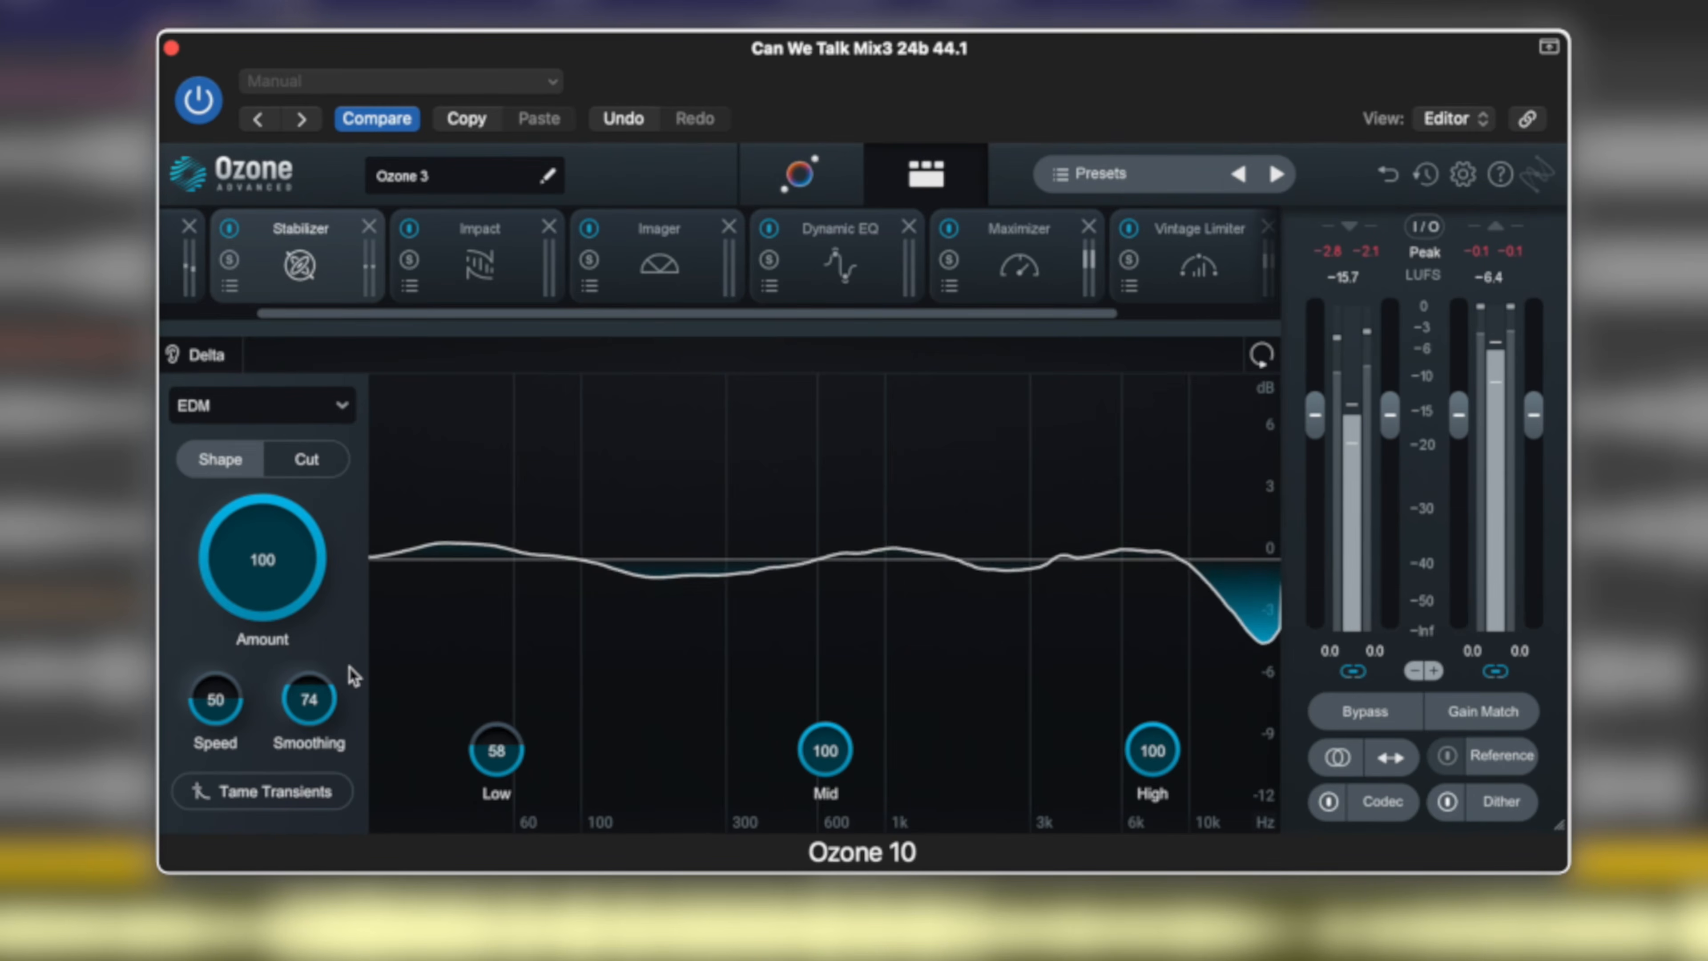
pyautogui.moveTo(308, 700); pyautogui.dragTo(315, 754)
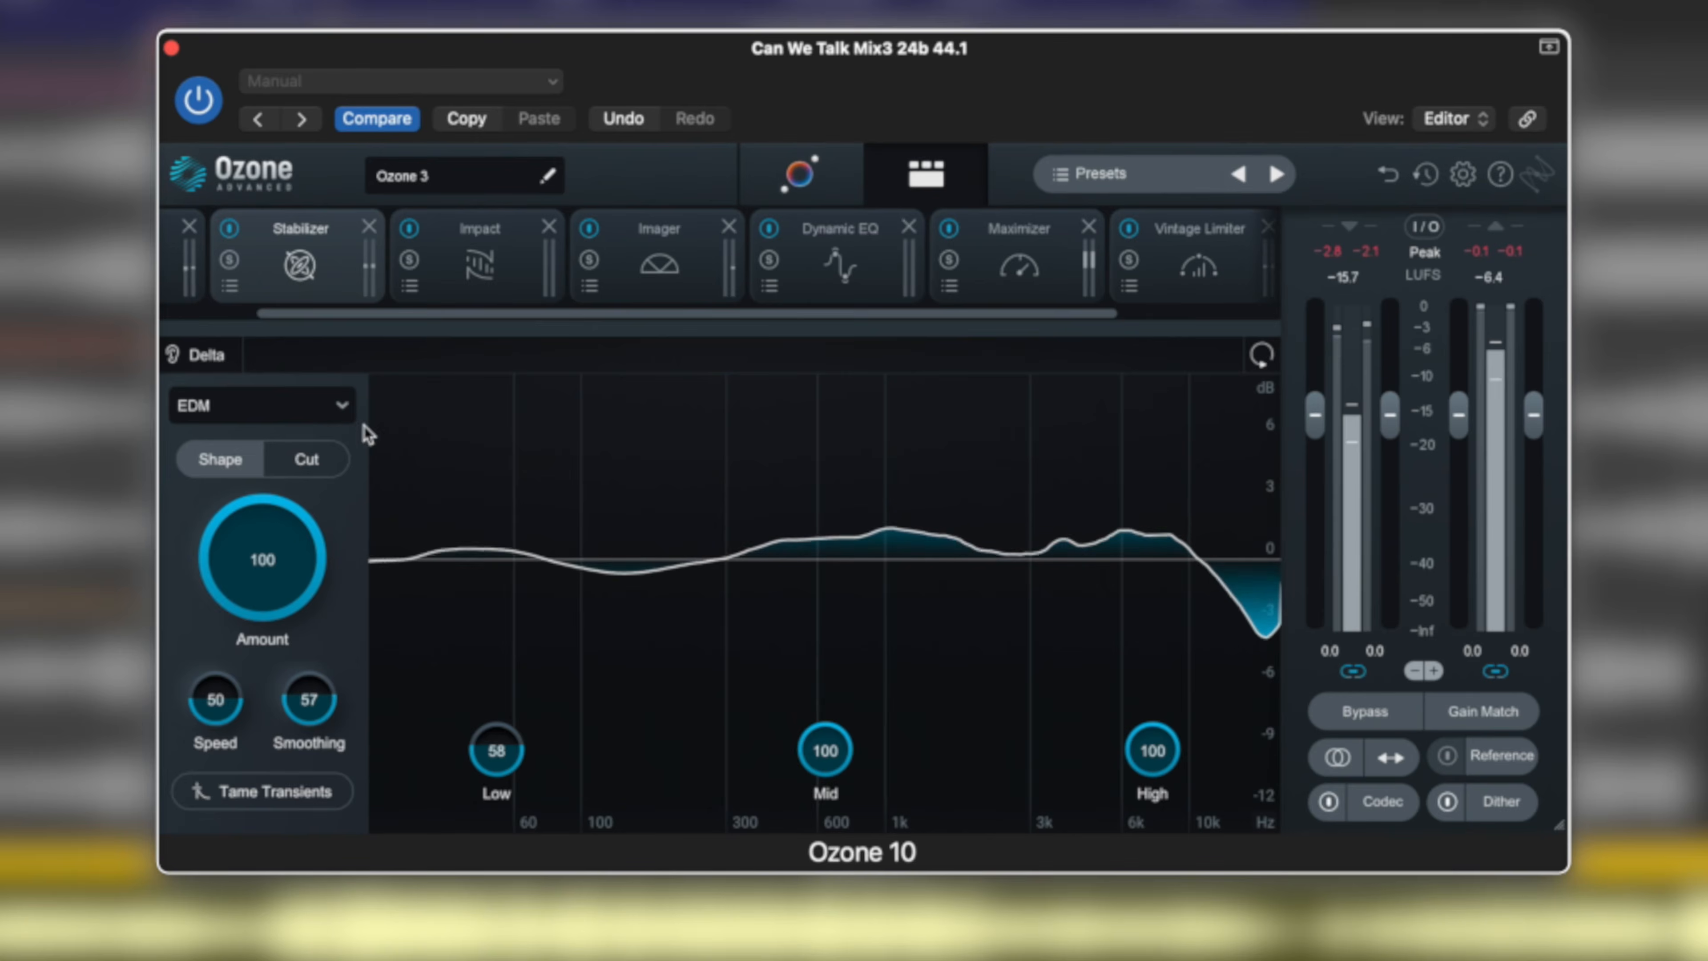
pyautogui.click(345, 406)
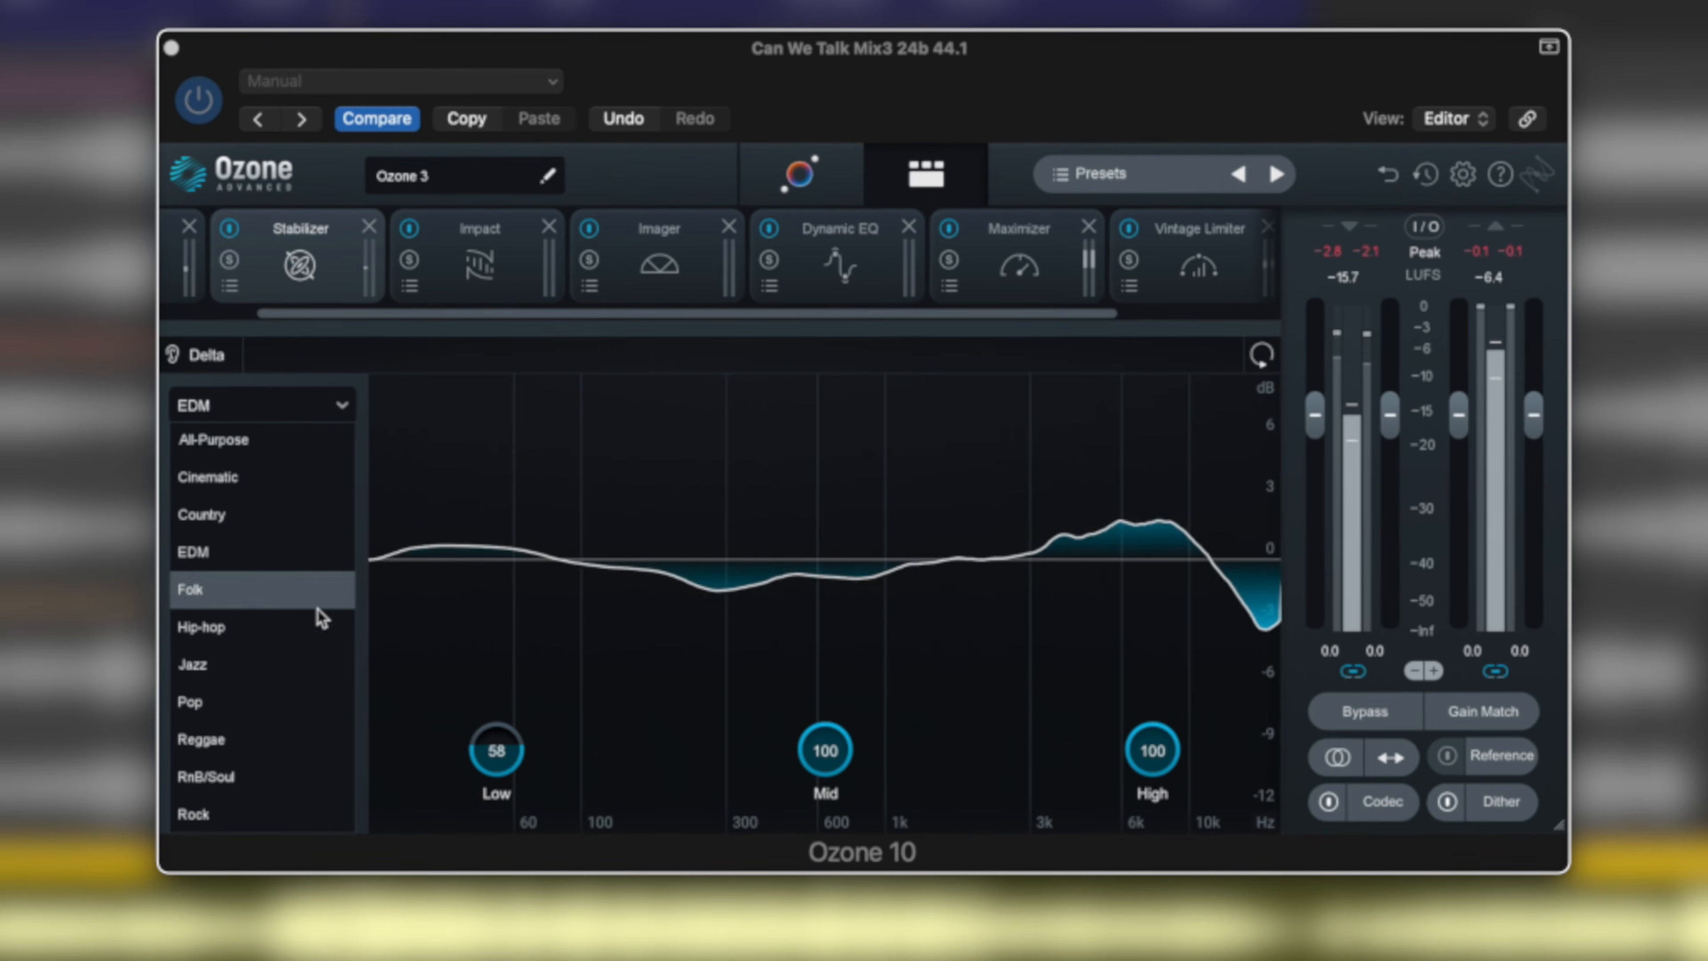
pyautogui.click(351, 407)
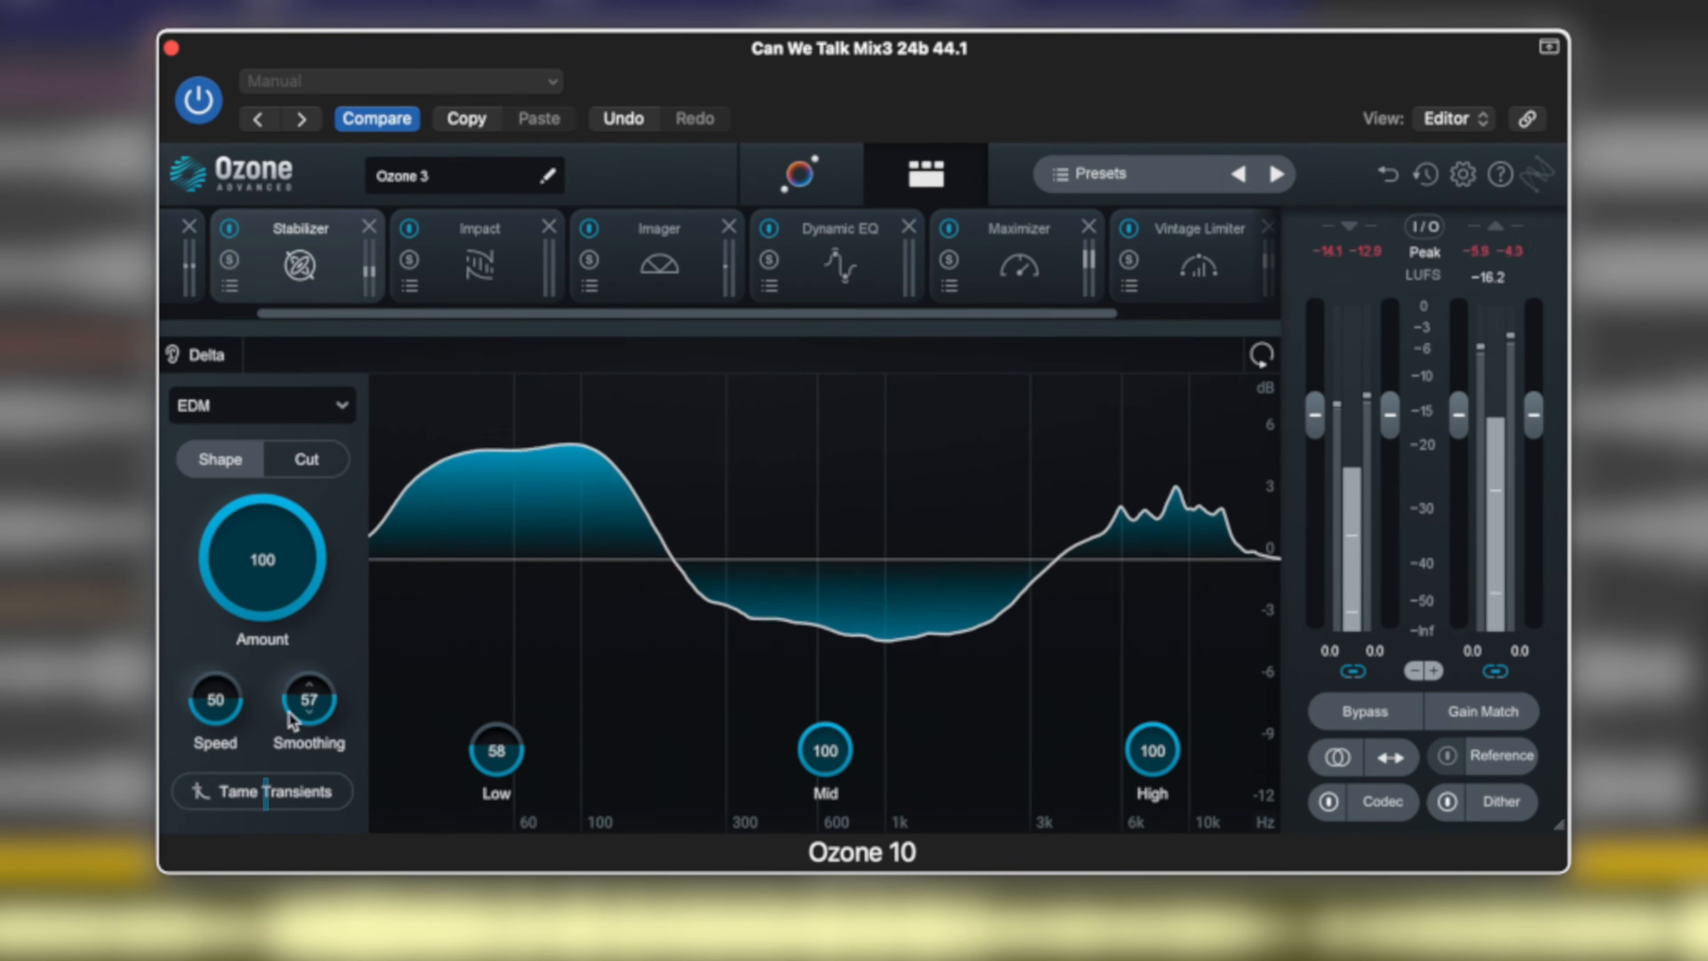
# Toggle Tame Transients on, off and on again to compare its effect on the Shape curve.
pyautogui.click(251, 797)
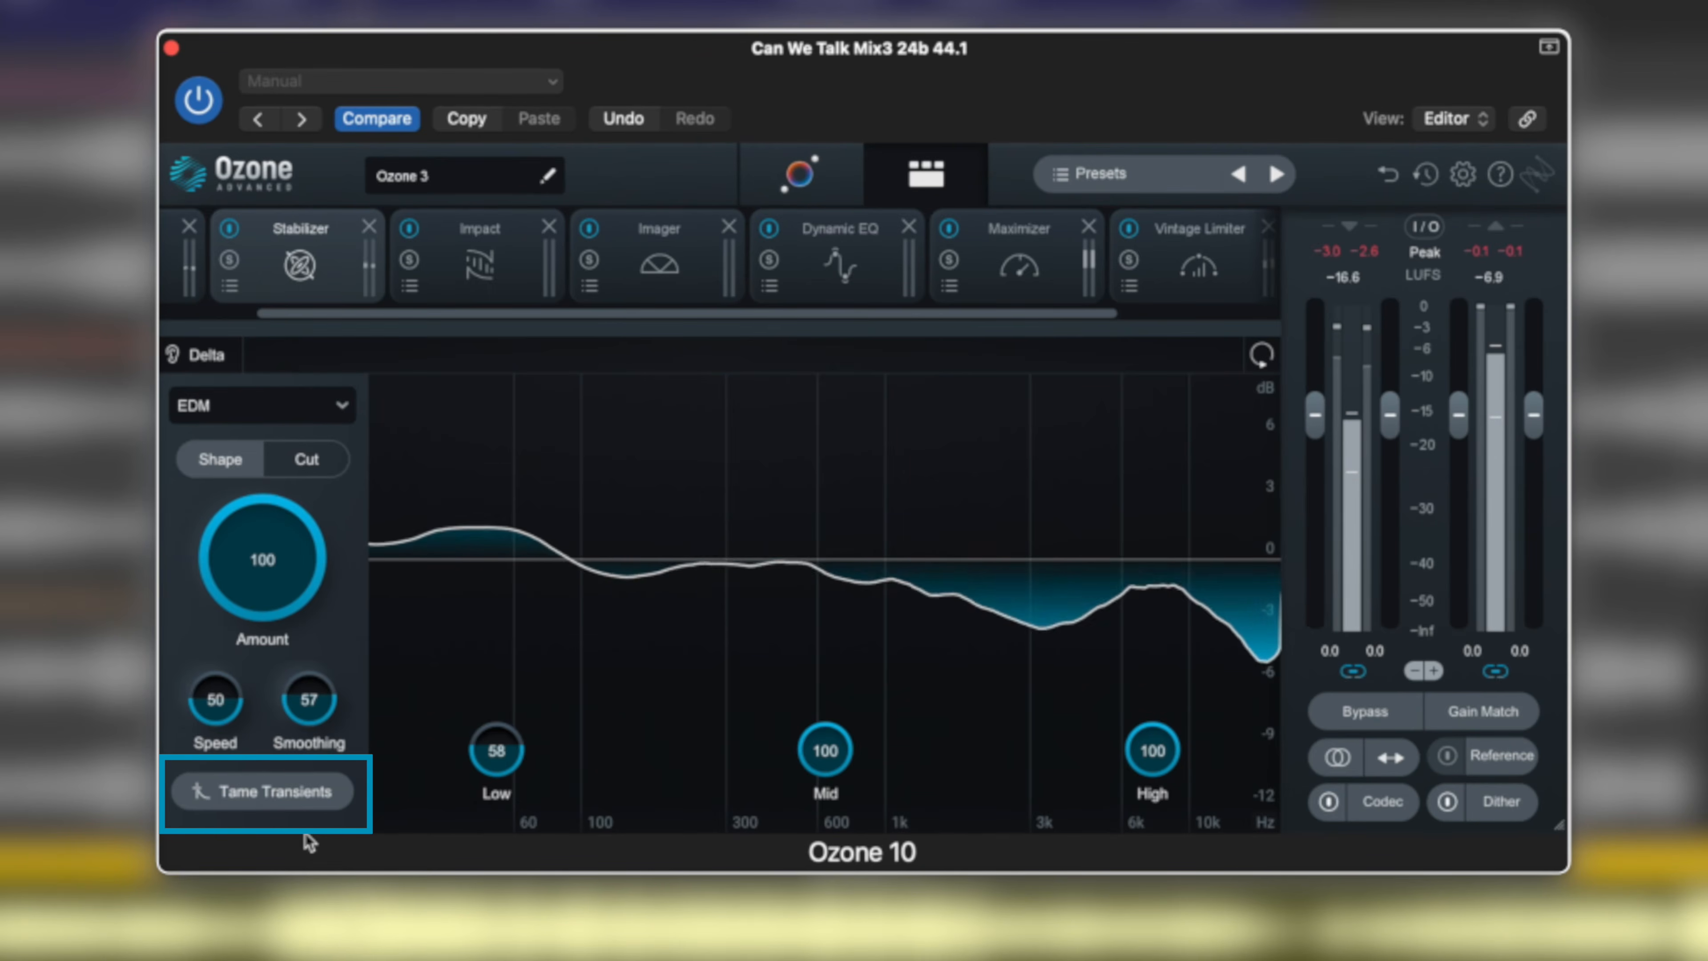
pyautogui.click(280, 796)
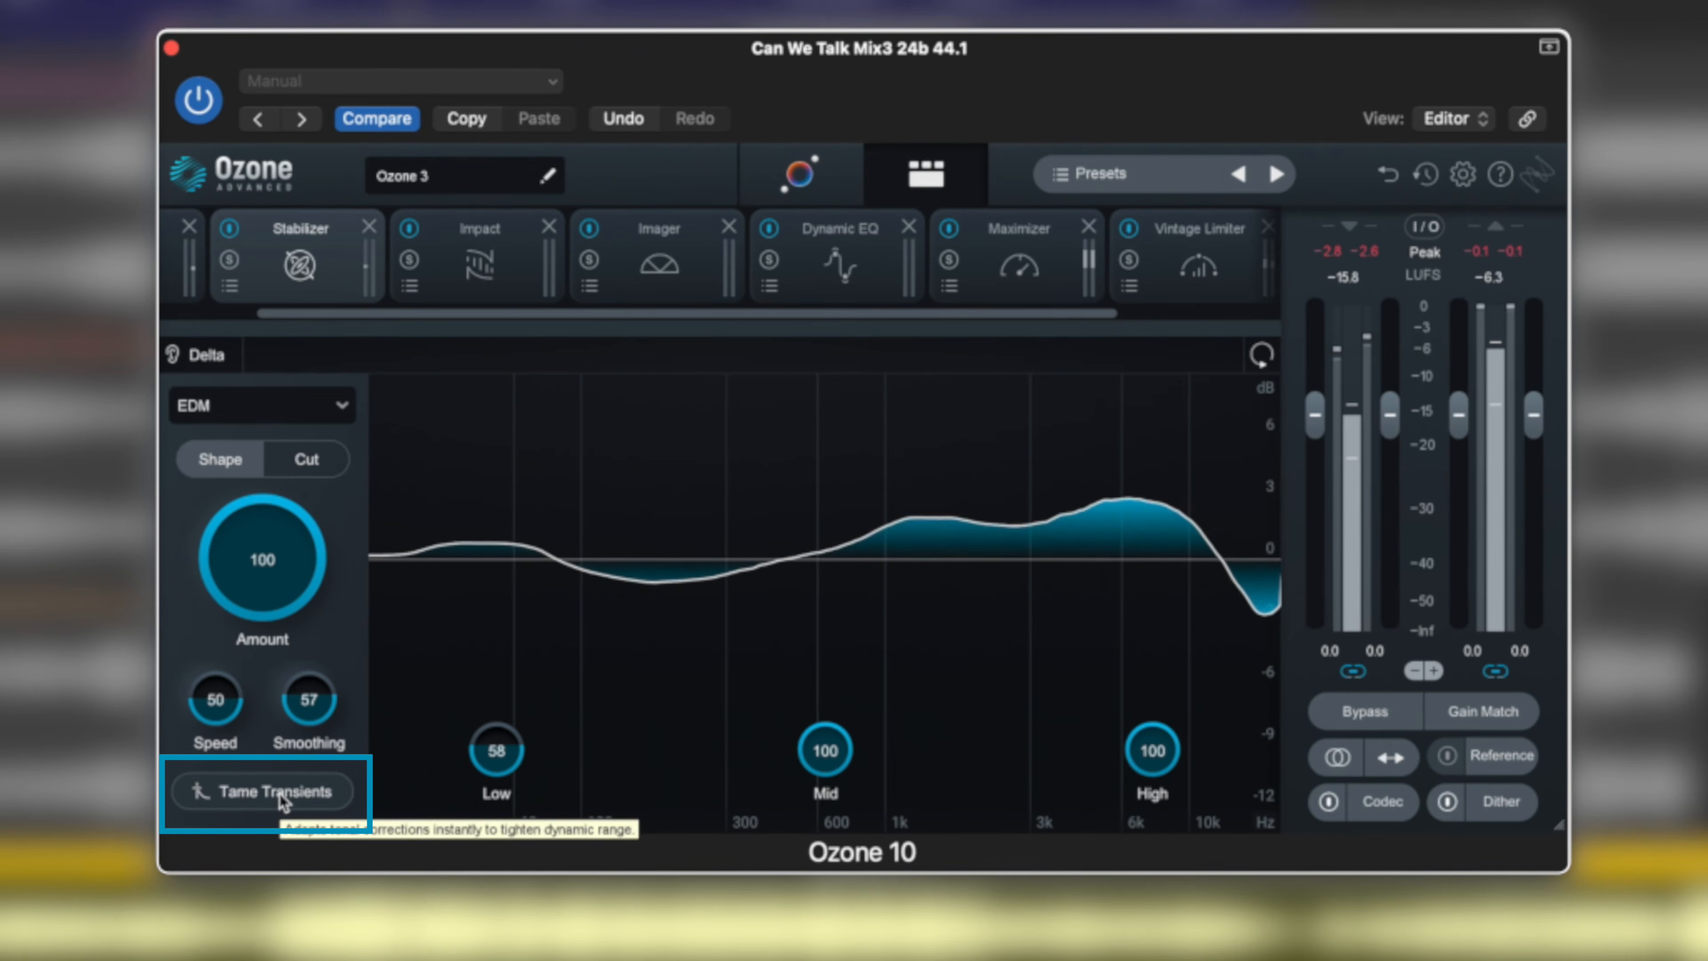
pyautogui.click(281, 796)
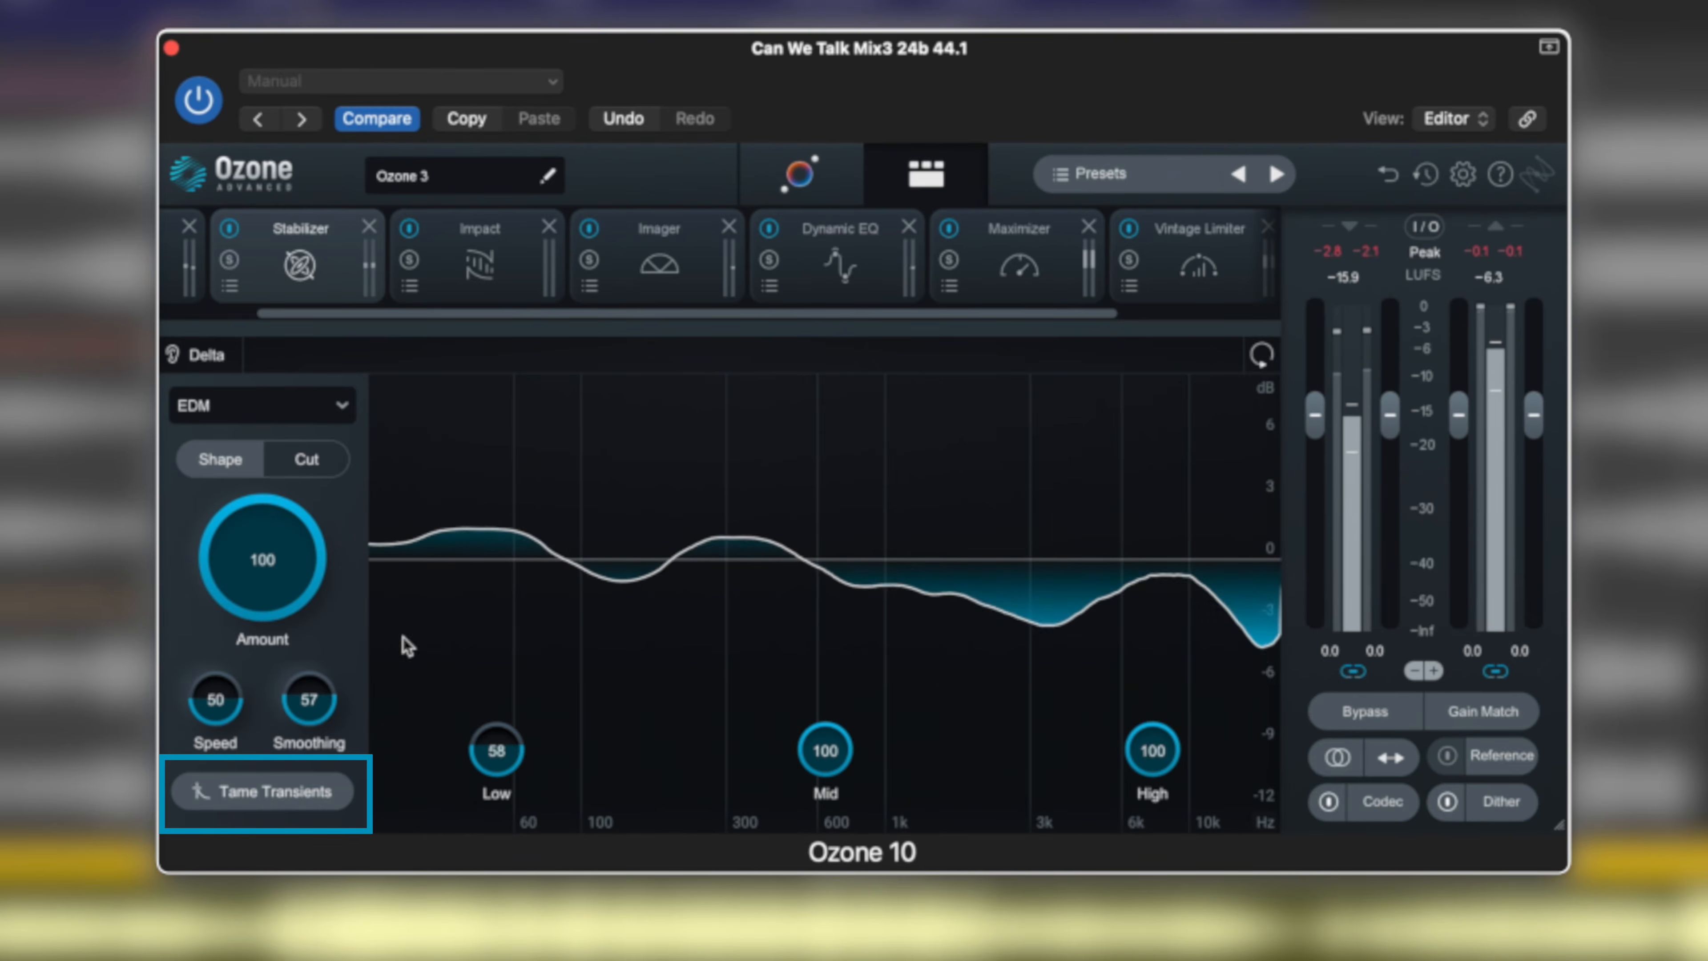
# Switch the Stabilizer back to Cut mode and turn off Tame Transients.
pyautogui.click(312, 470)
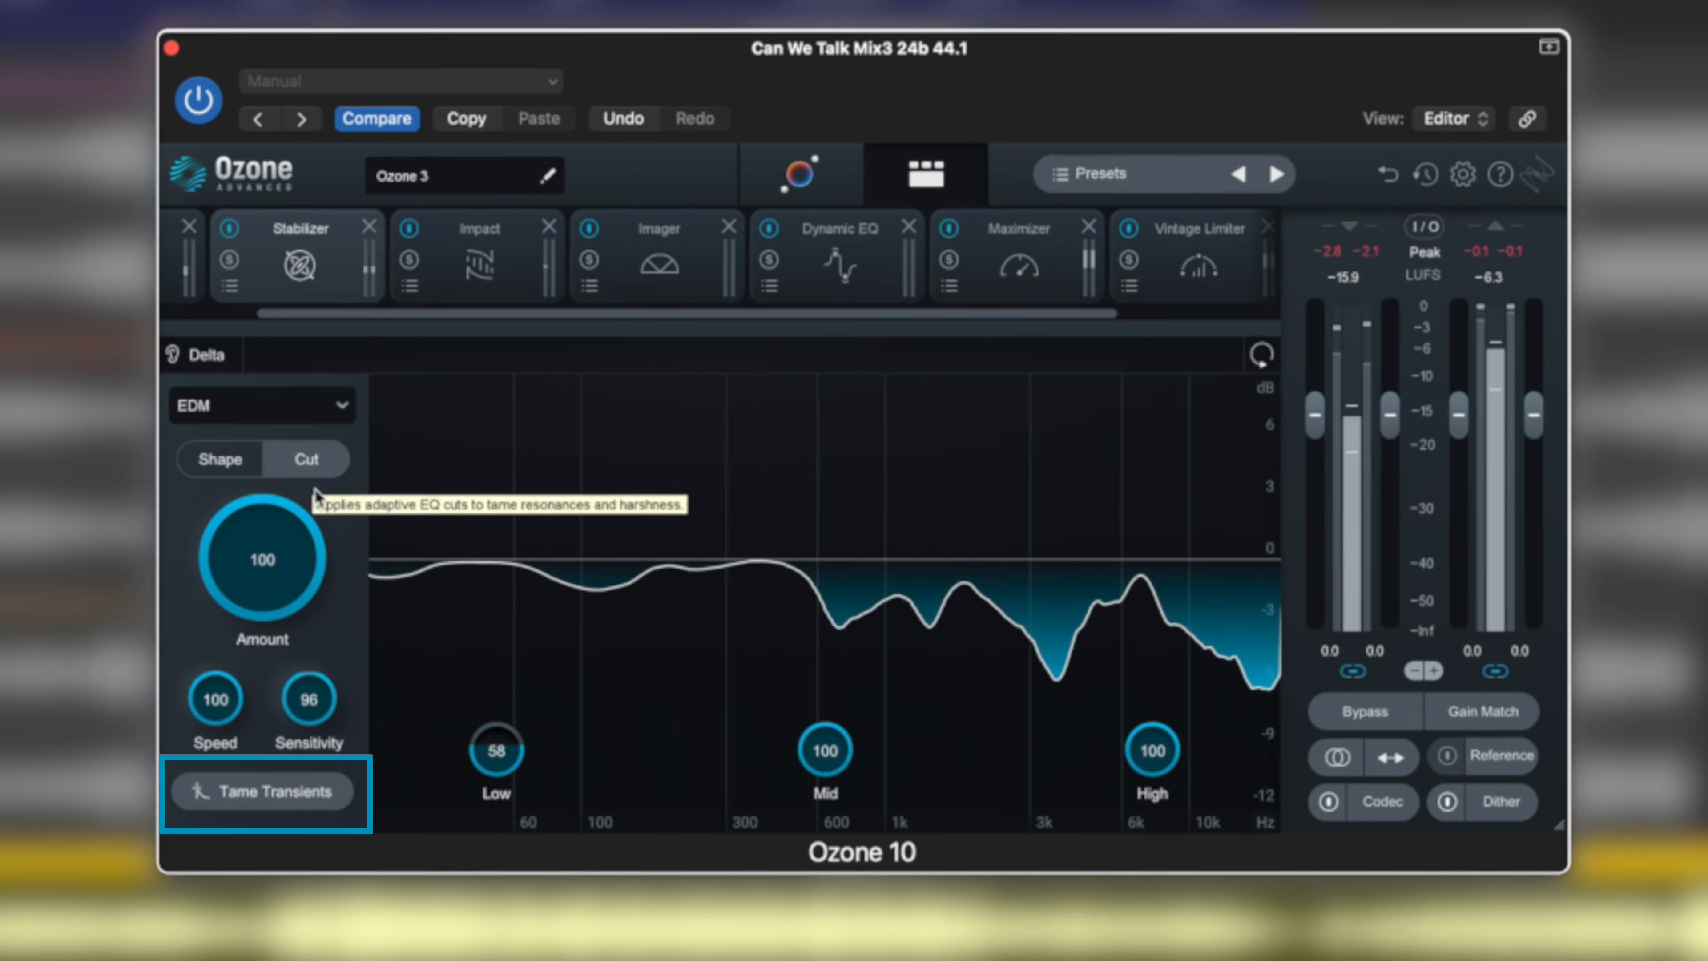
pyautogui.click(272, 794)
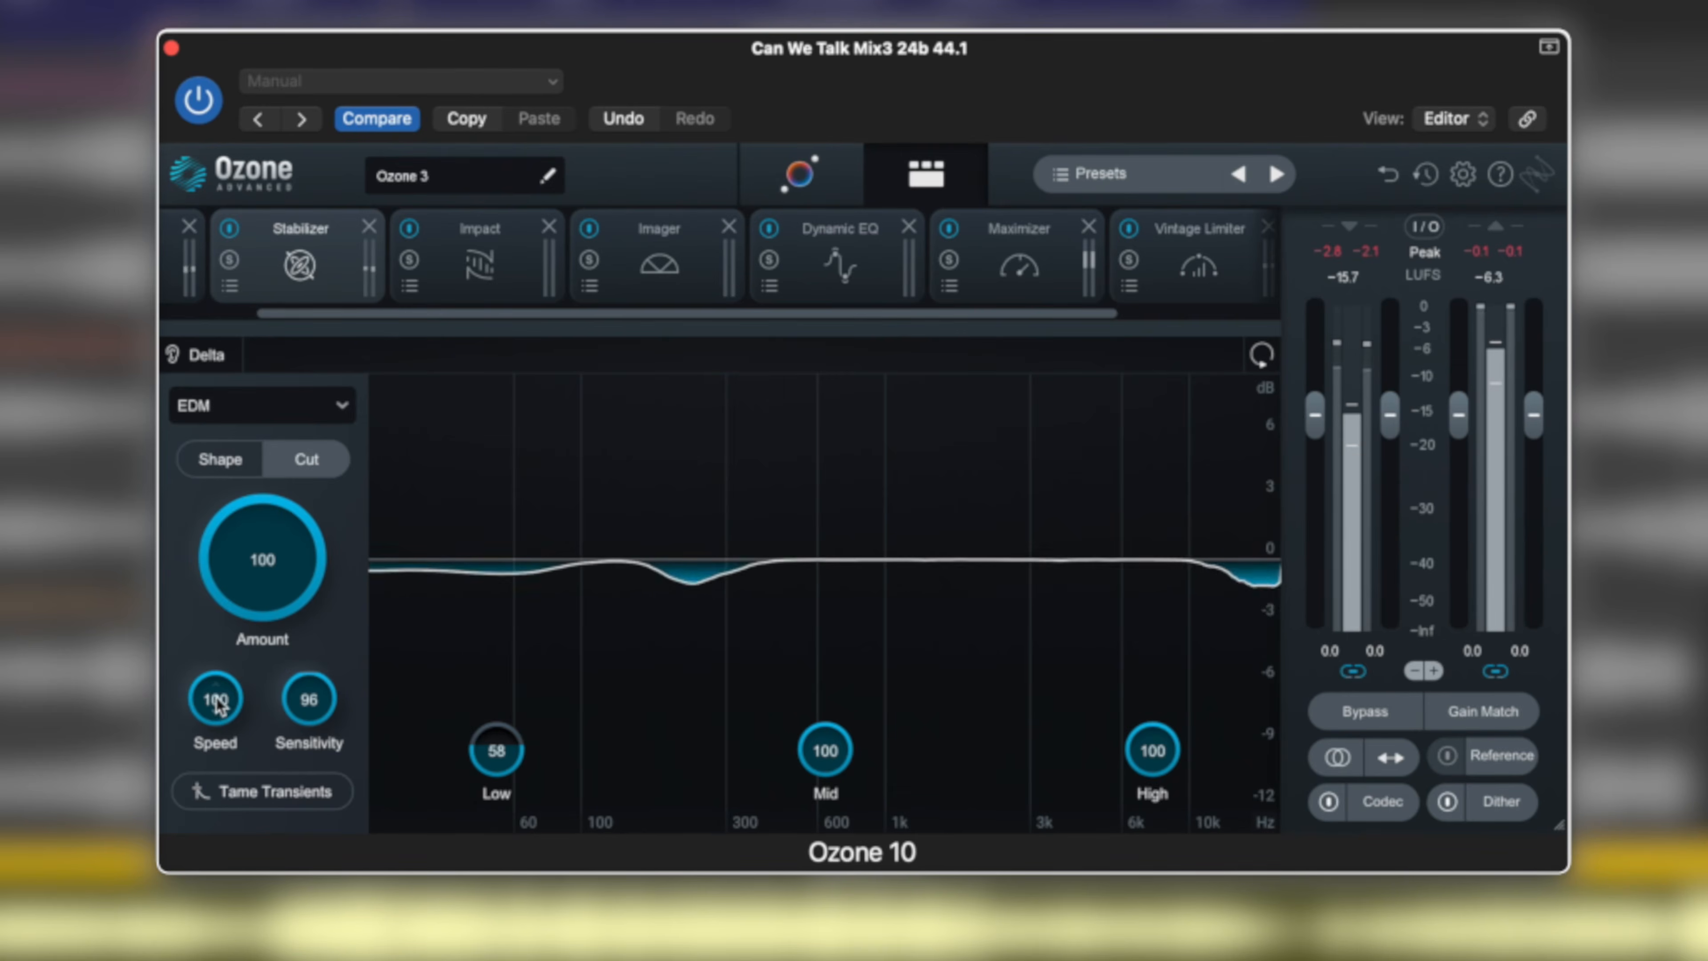
# Reduce the Cut mode Amount to 30 and set Sensitivity to 76.
pyautogui.moveTo(320, 717); pyautogui.dragTo(320, 789)
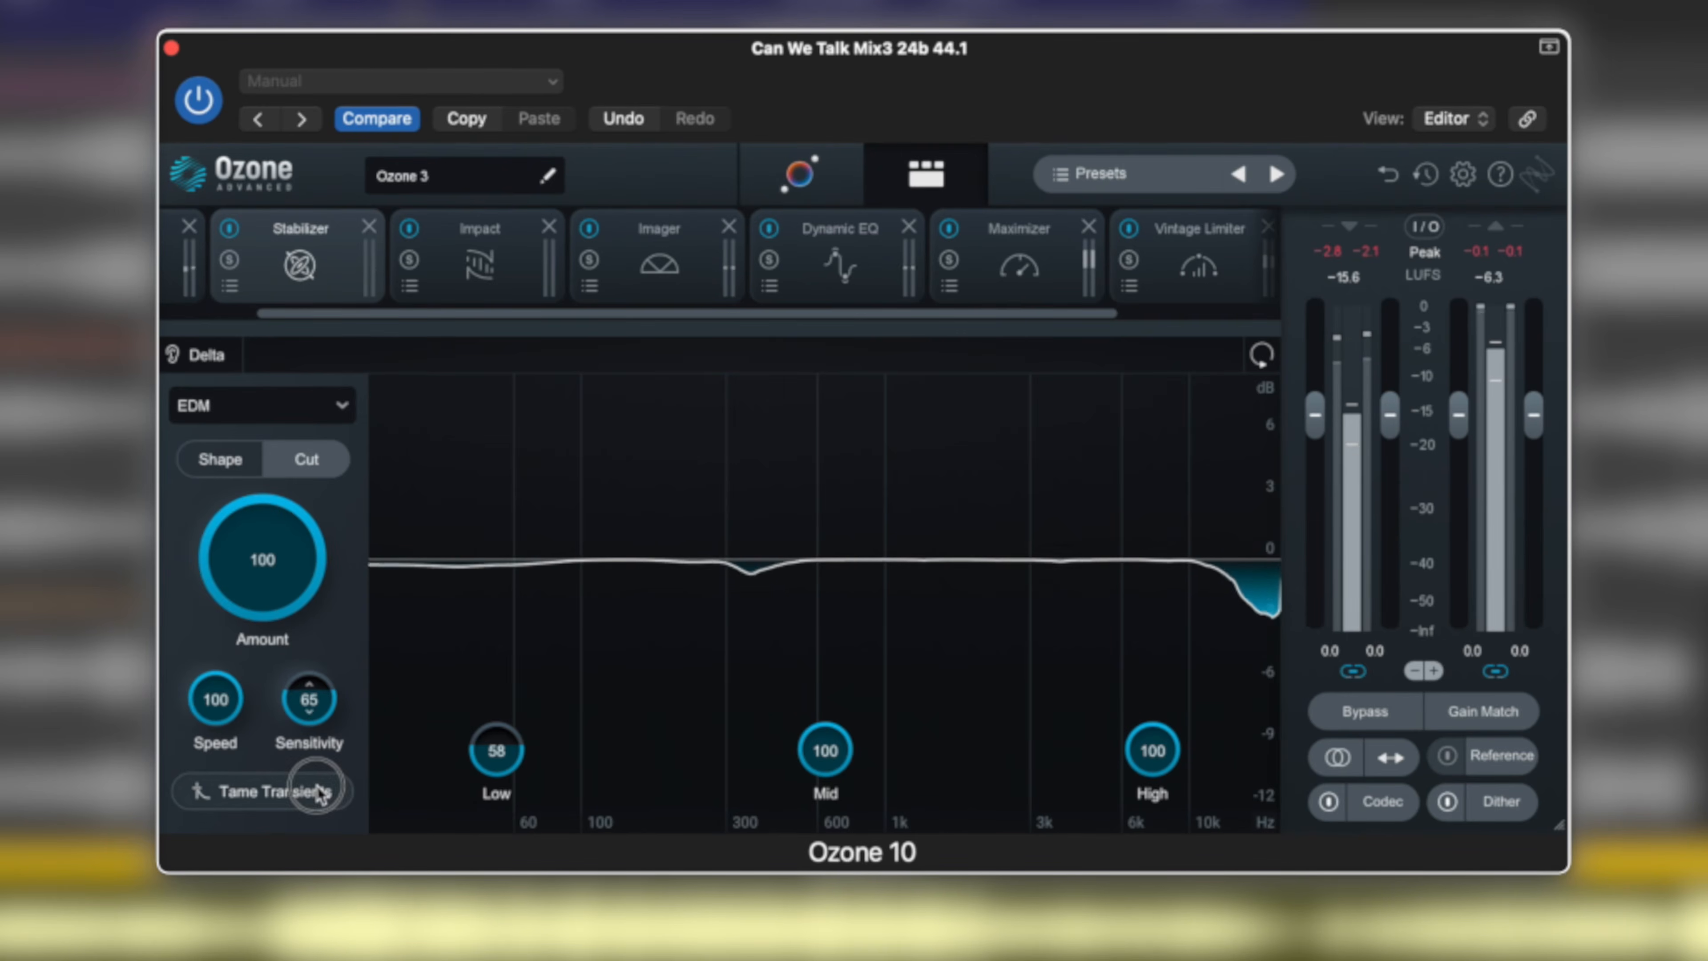
pyautogui.moveTo(272, 662); pyautogui.dragTo(273, 749)
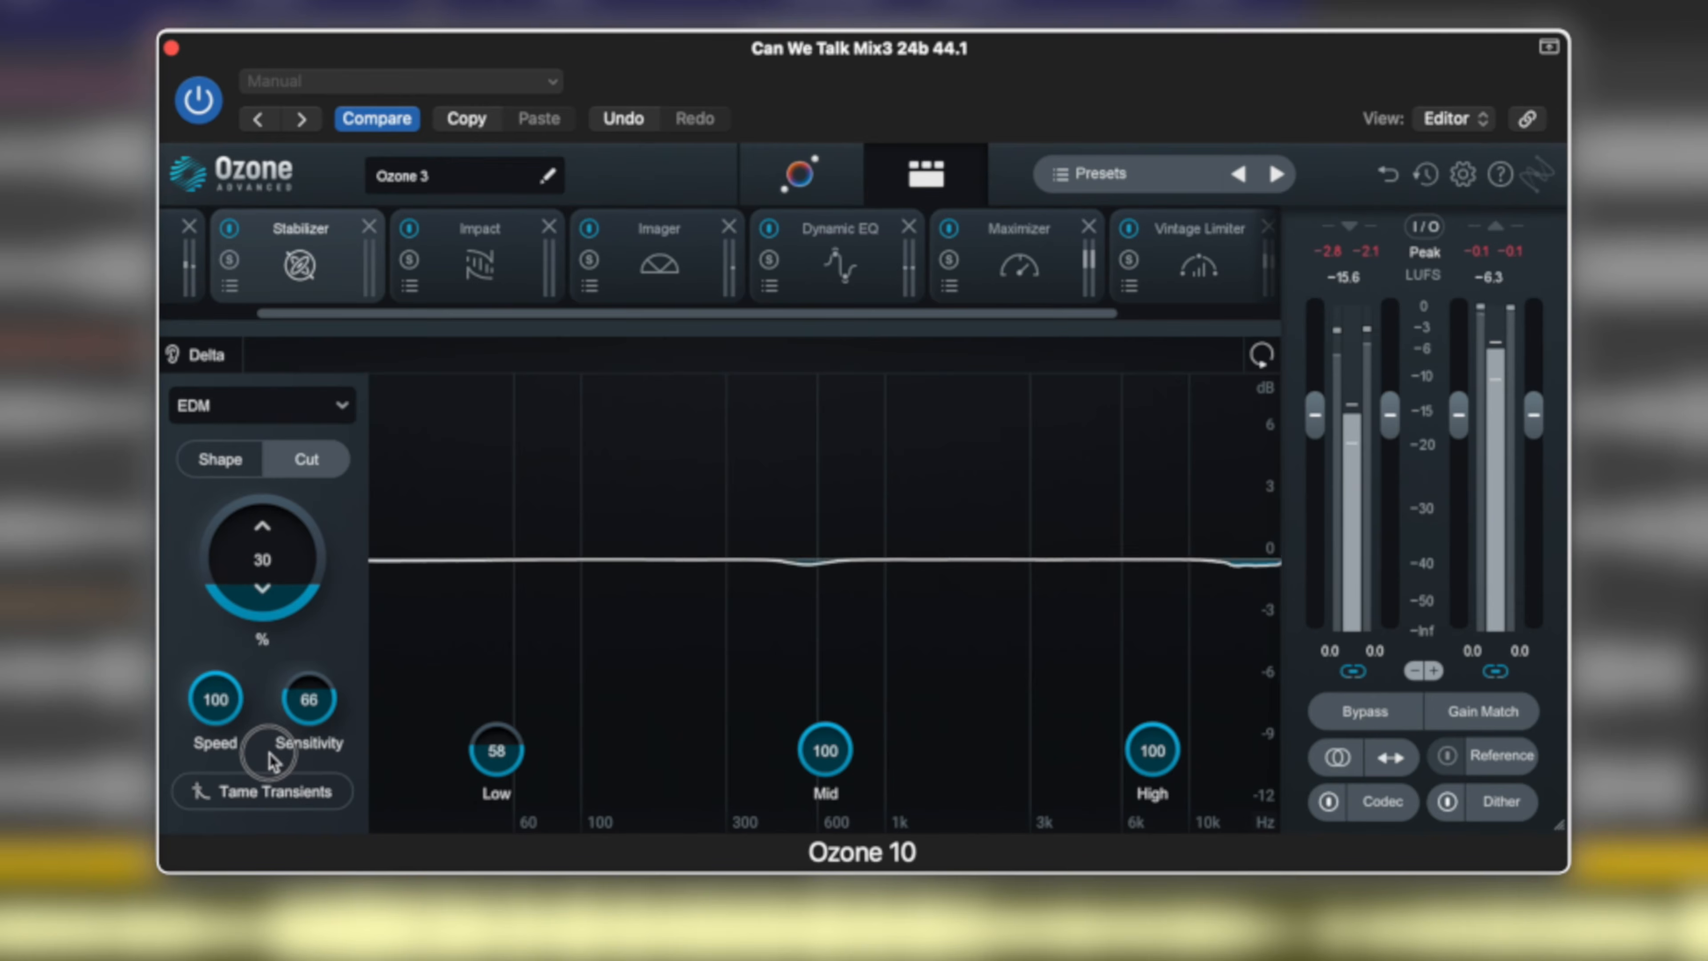
pyautogui.moveTo(322, 693); pyautogui.dragTo(321, 681)
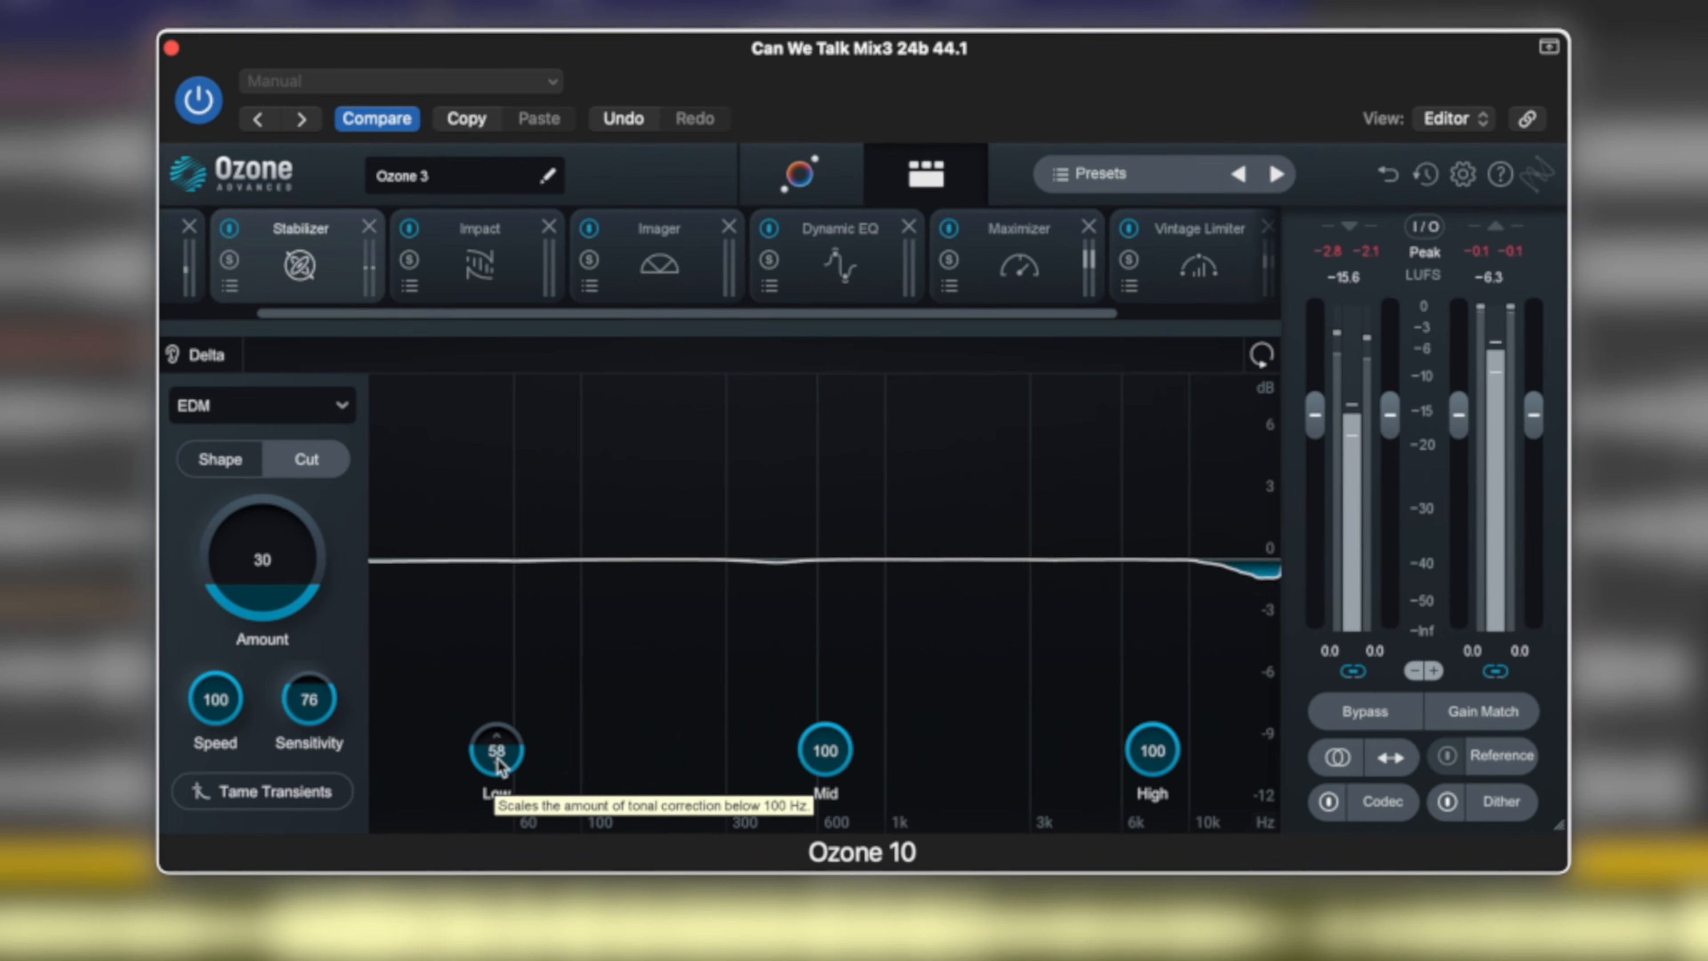
# Raise the Low band's correction scaling to 100 and the overall Amount to 63.
pyautogui.moveTo(500, 774); pyautogui.dragTo(499, 583)
pyautogui.moveTo(268, 567); pyautogui.dragTo(267, 479)
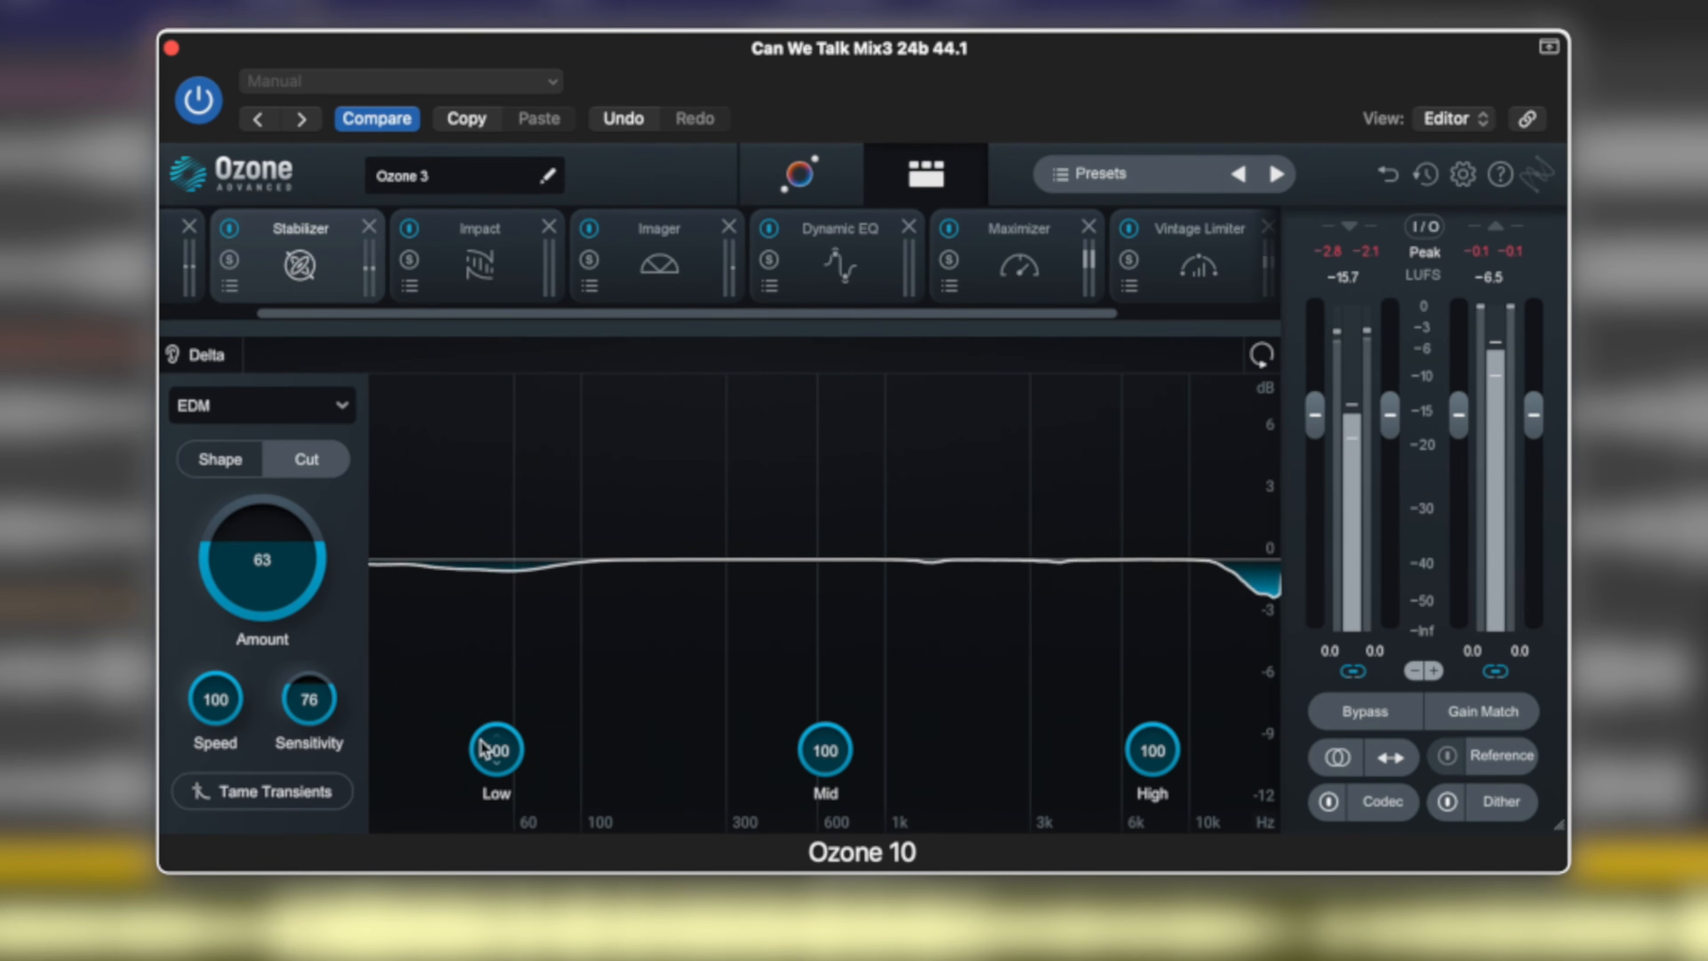
# Reduce the Cut mode Amount to 36 and the Low band's correction scaling to 50.
pyautogui.moveTo(284, 561); pyautogui.dragTo(281, 640)
pyautogui.moveTo(501, 767); pyautogui.dragTo(501, 865)
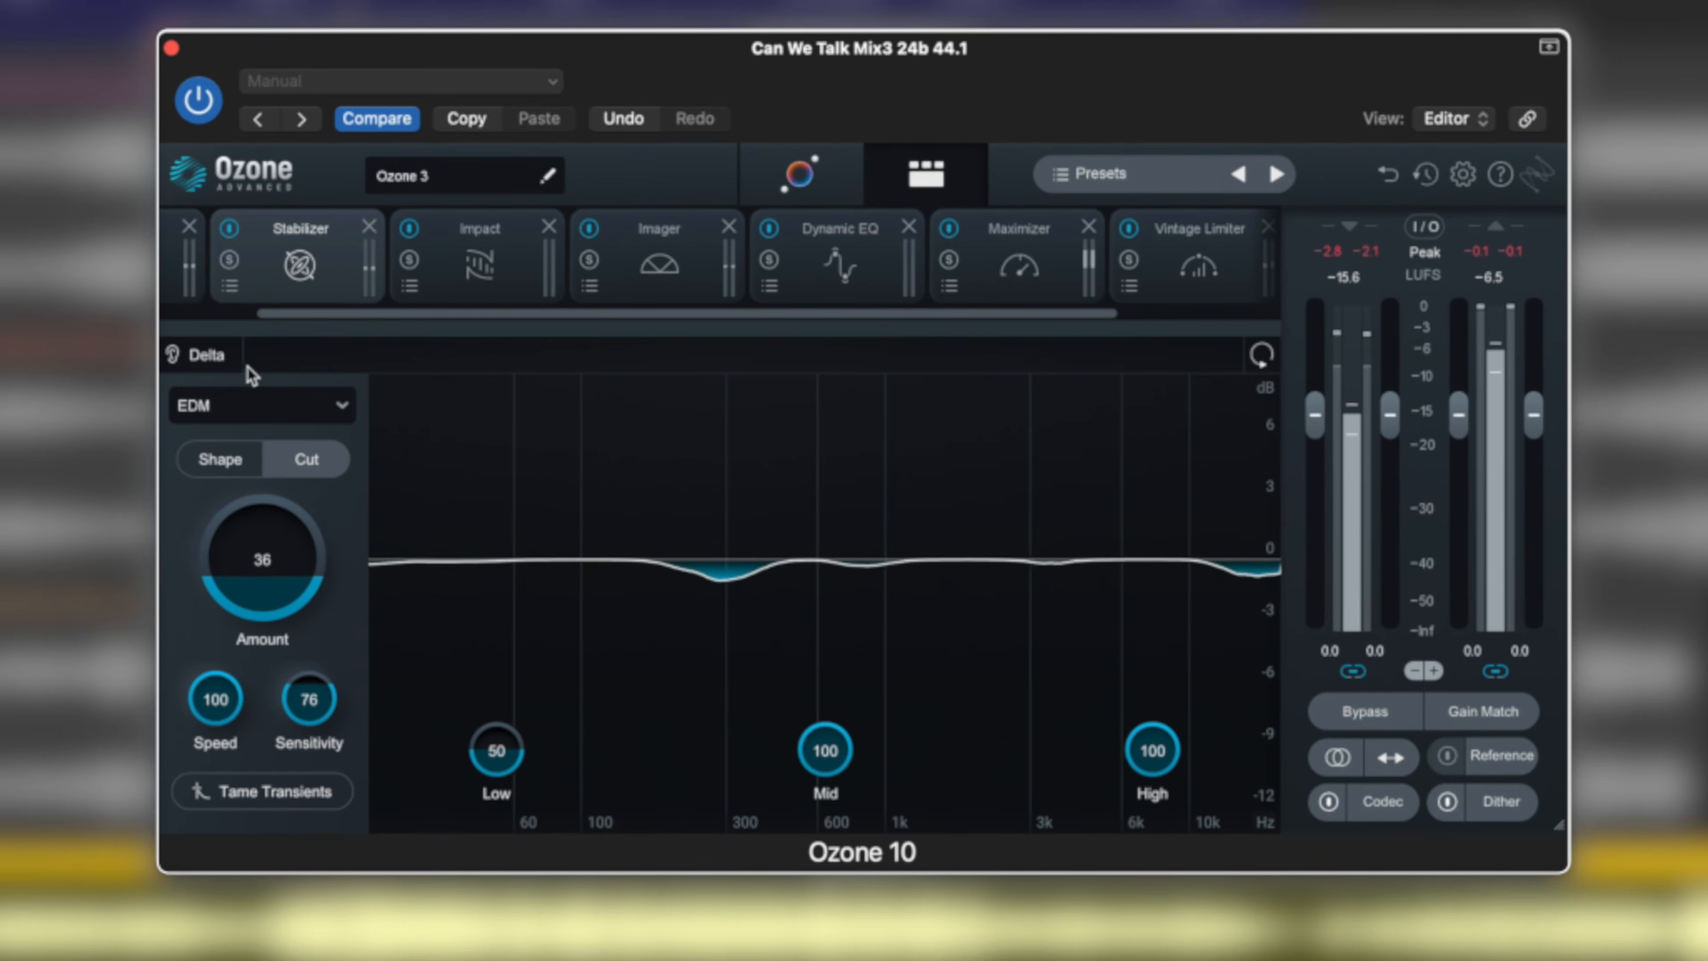
# Turn on Delta to listen only to the Stabilizer's changes and raise the Amount to 98.
pyautogui.click(195, 359)
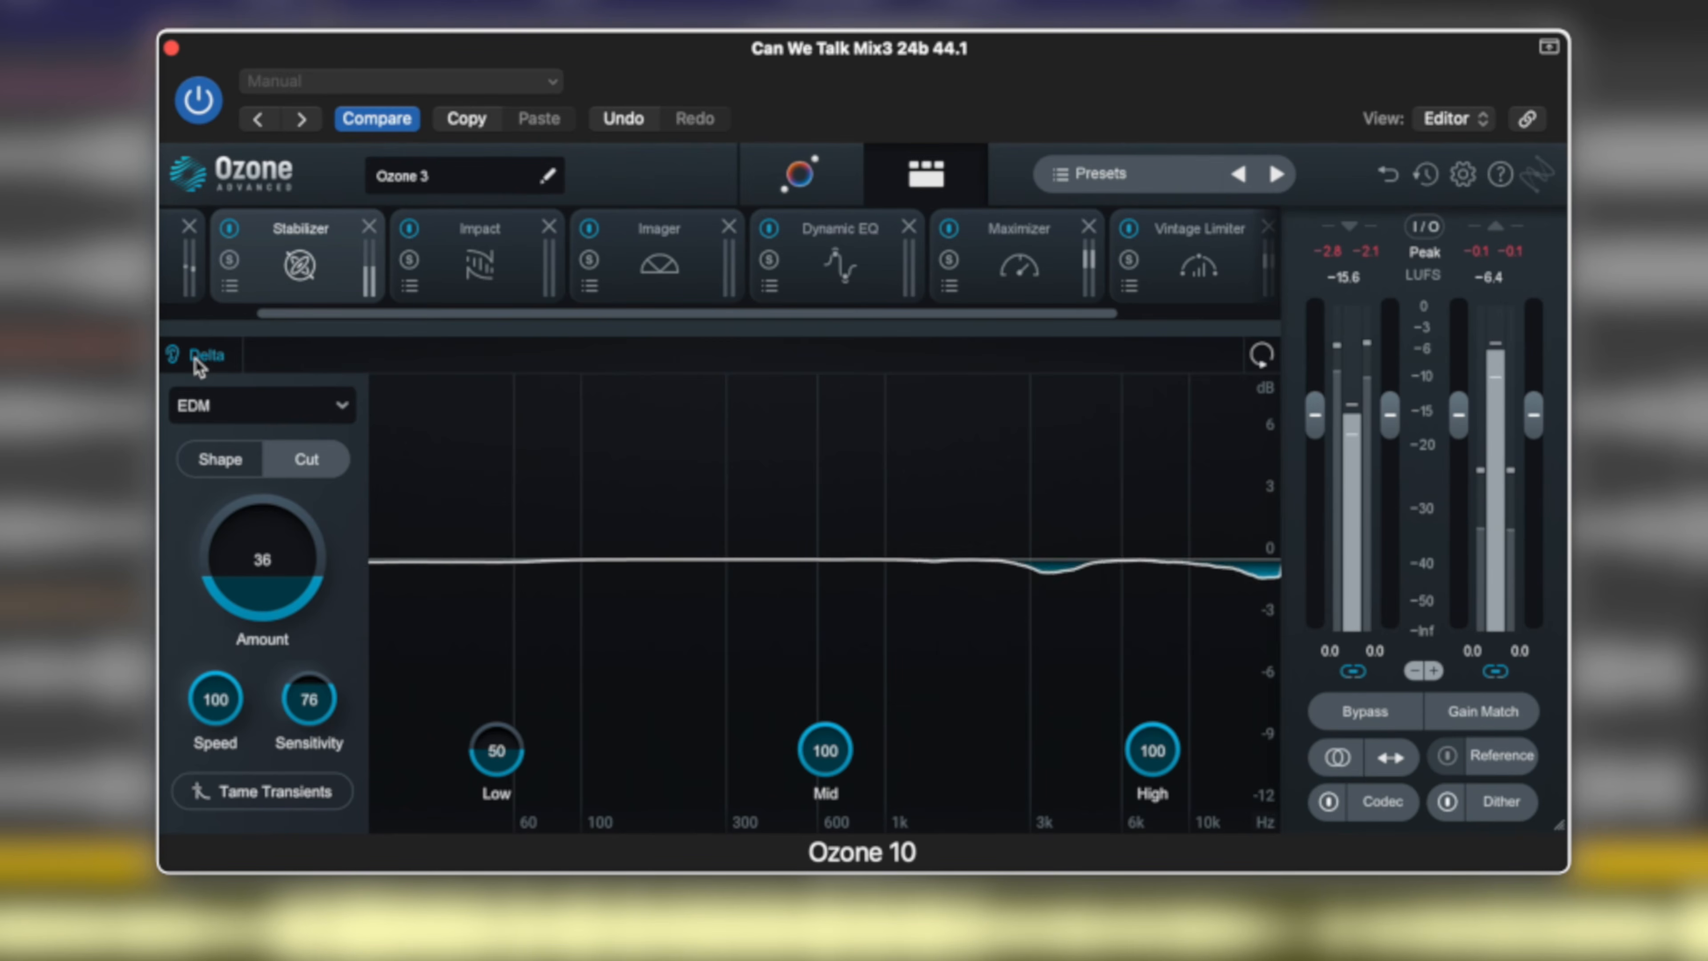
pyautogui.moveTo(278, 583); pyautogui.dragTo(274, 383)
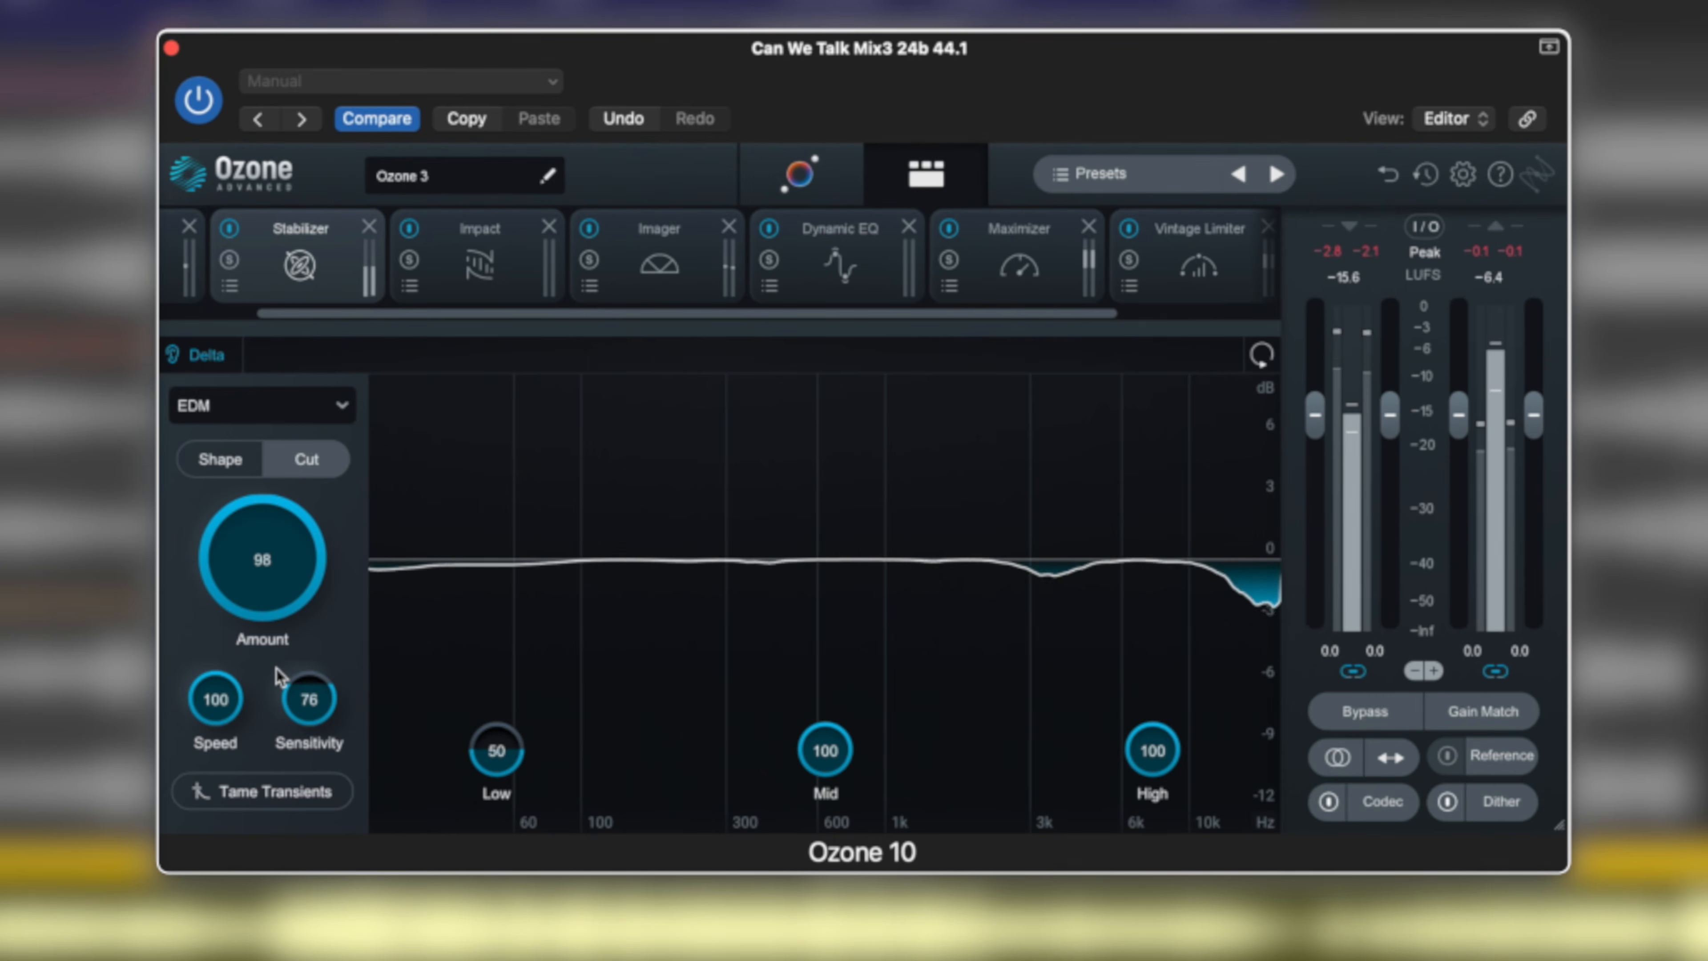
# Compare the Delta signal in Shape mode with Cut mode, ending in Cut, and turn Delta off.
pyautogui.click(220, 461)
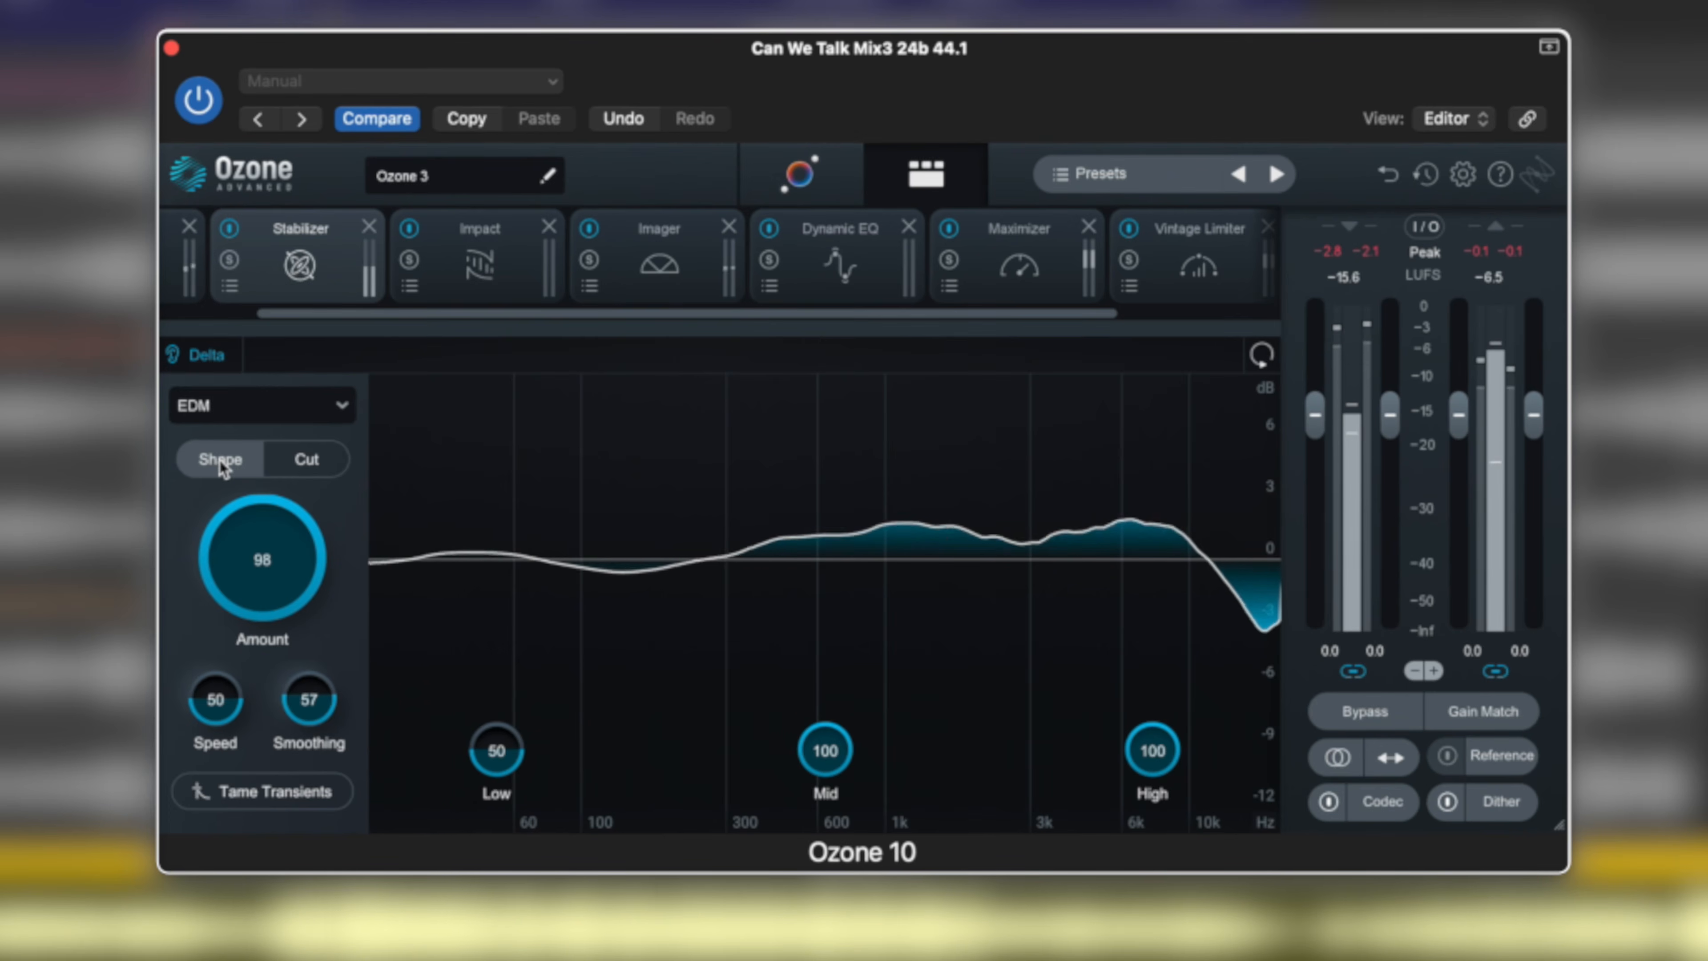
pyautogui.click(316, 465)
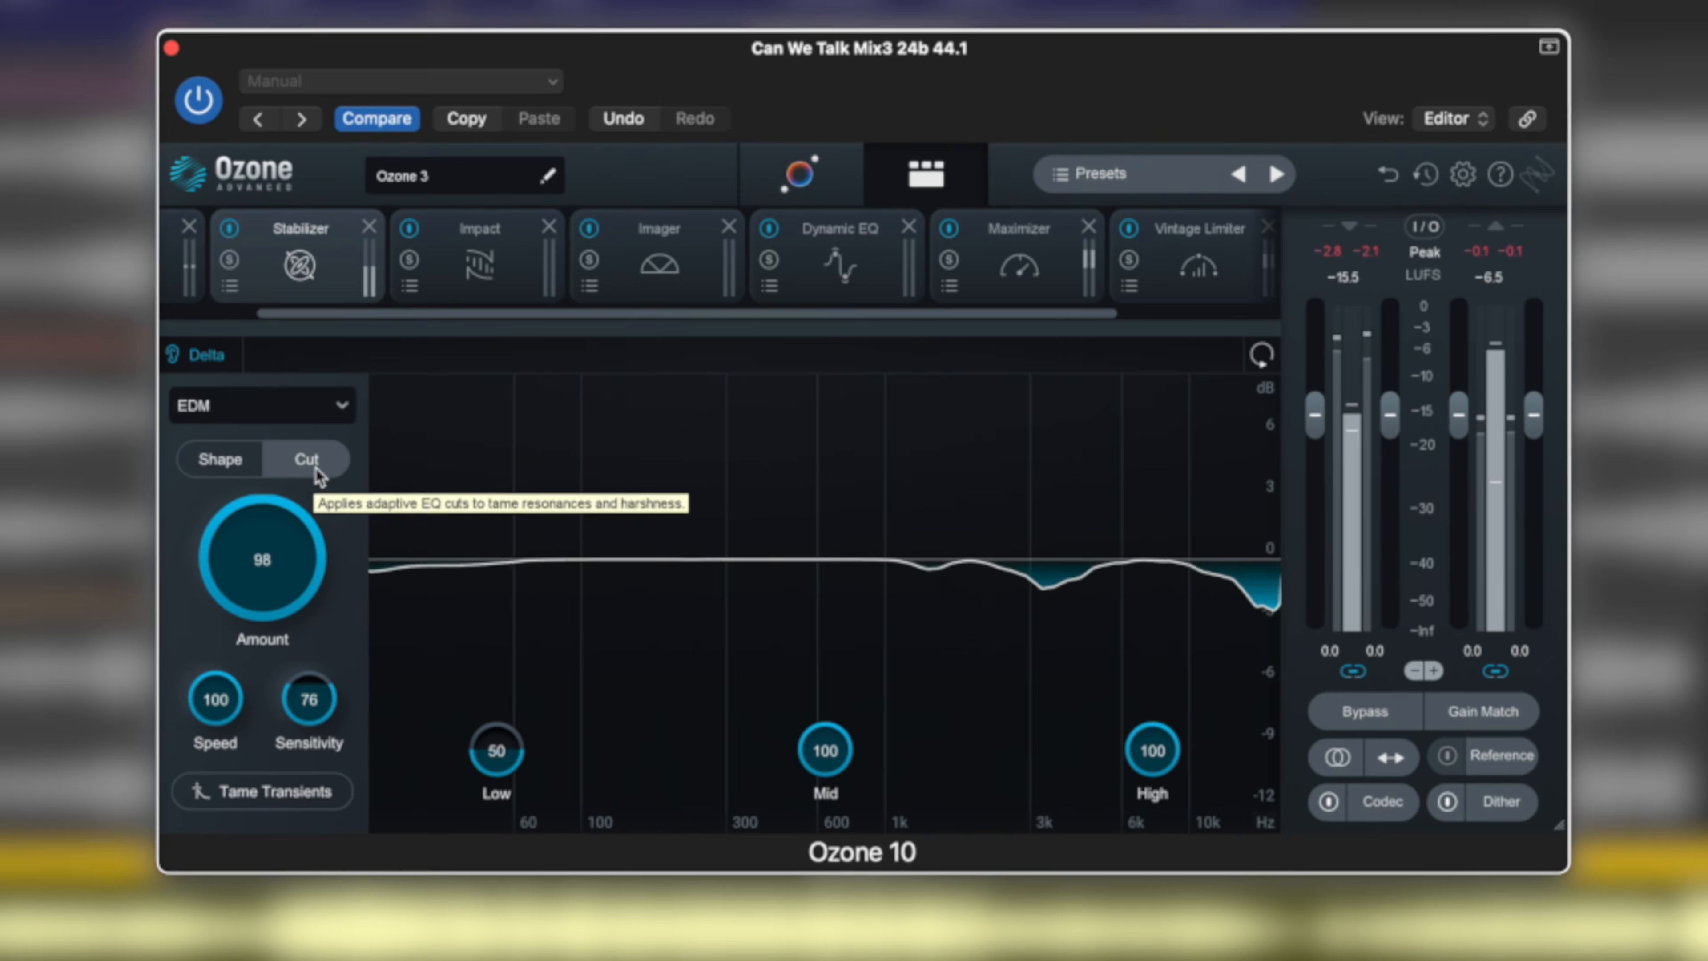
pyautogui.click(219, 359)
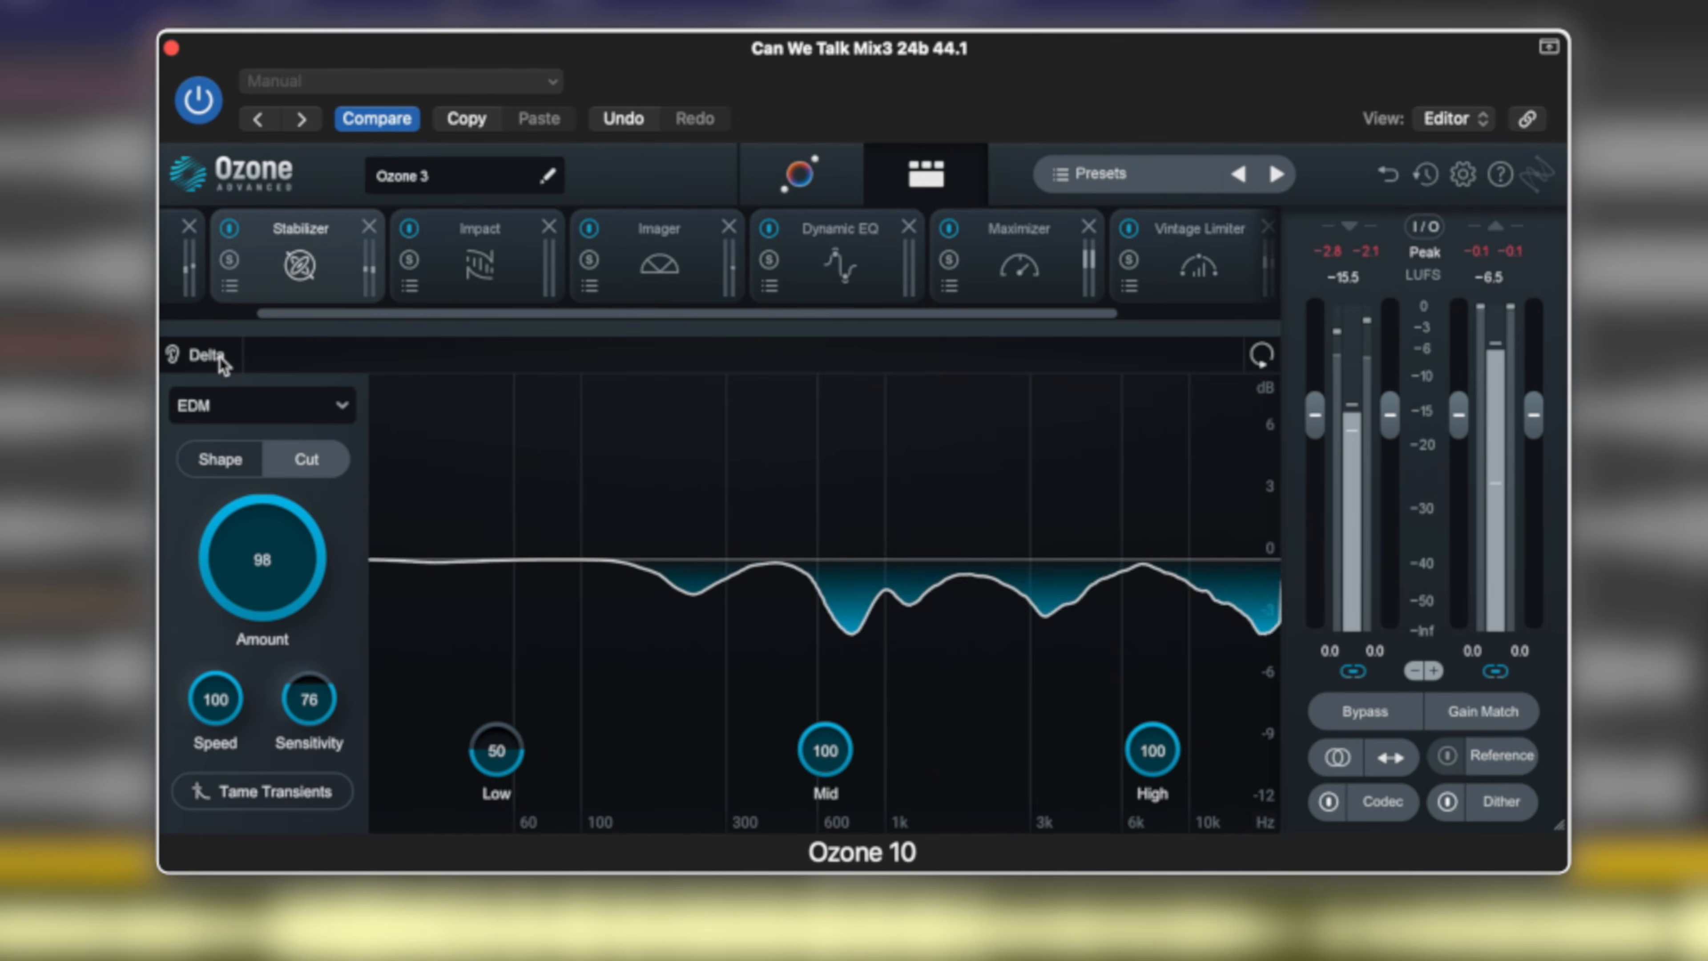